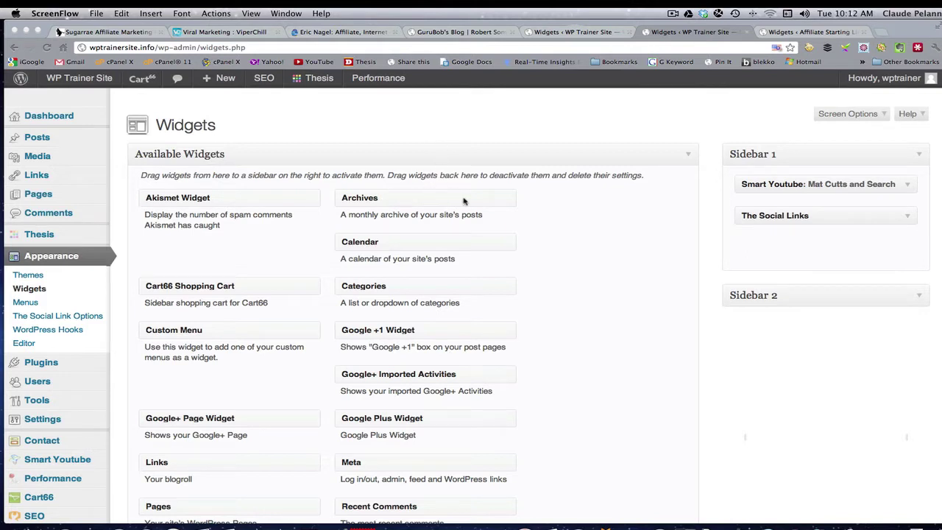
# Compare with the Affiliate Starting Line site's widgets, then return to the WP Trainer Site widgets.
pyautogui.rightClick(443, 132)
pyautogui.rightClick(359, 121)
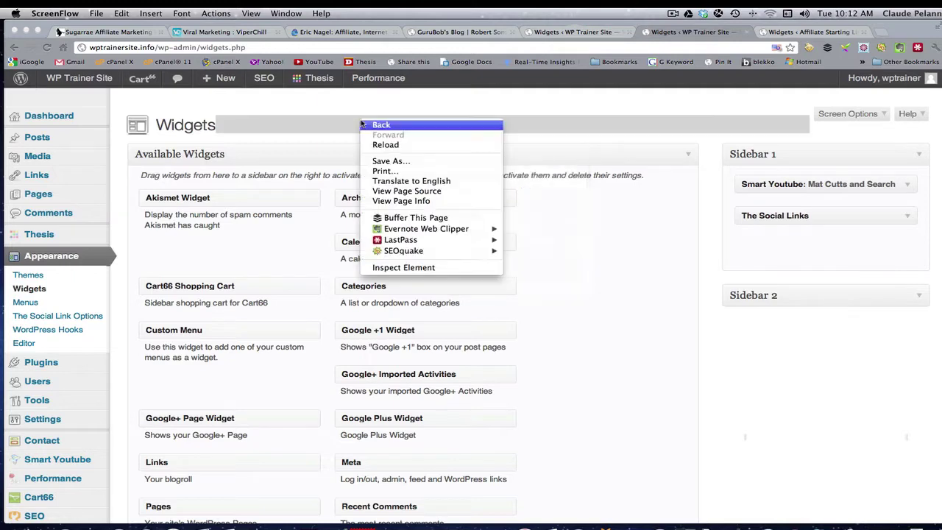
pyautogui.click(567, 274)
pyautogui.scroll(-8, 545, 273)
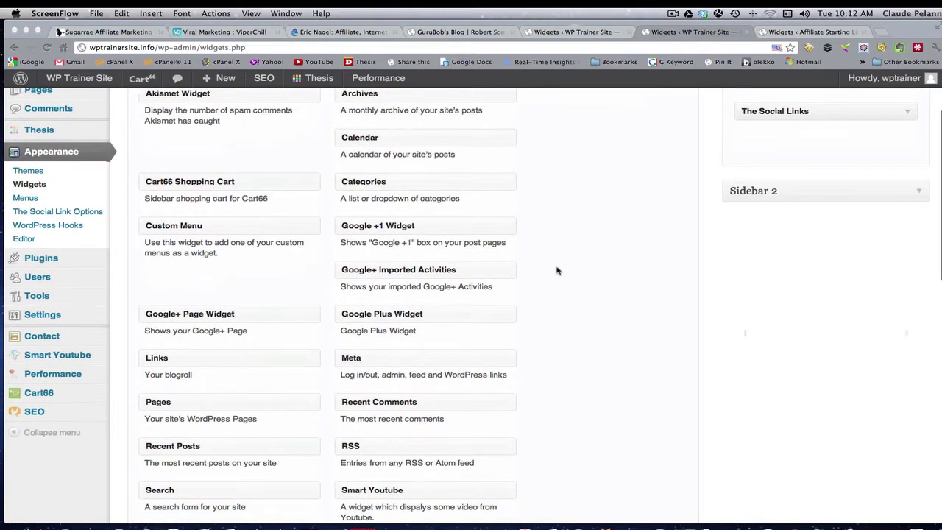
pyautogui.scroll(8, 570, 265)
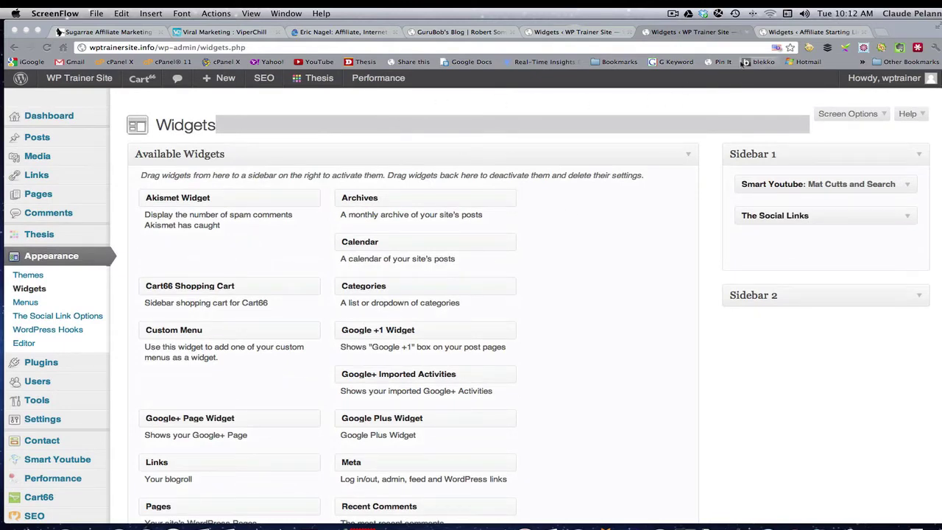
pyautogui.click(779, 32)
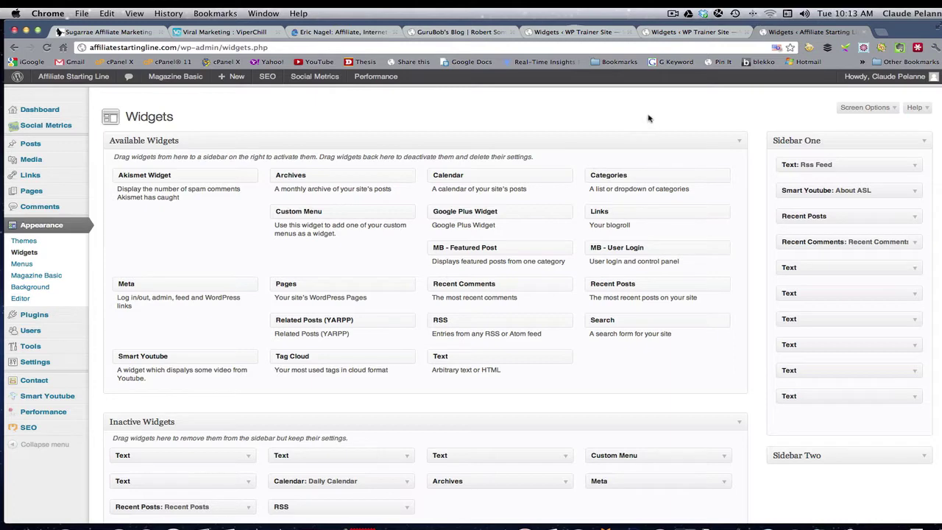
pyautogui.click(676, 34)
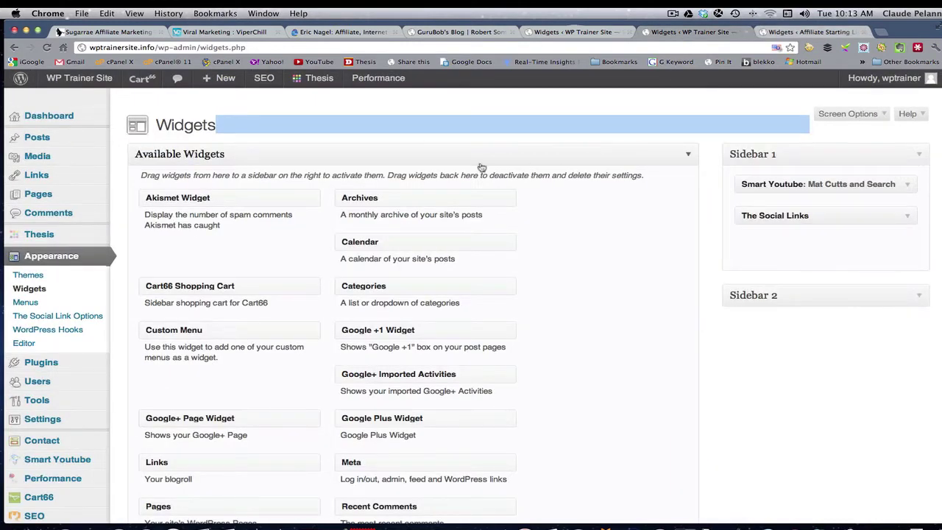
# Drag the Archives widget into Sidebar 1 below The Social Links and collapse its form.
pyautogui.click(455, 147)
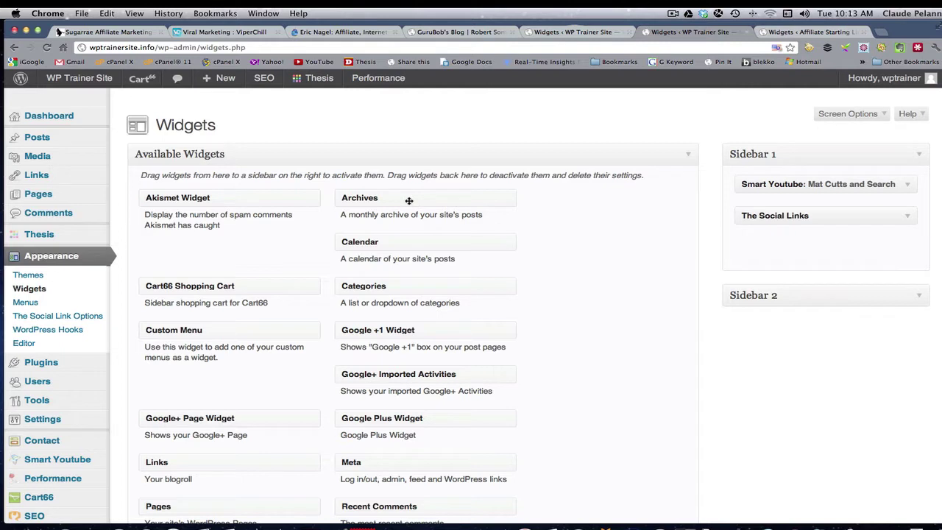
pyautogui.moveTo(405, 199); pyautogui.dragTo(809, 243)
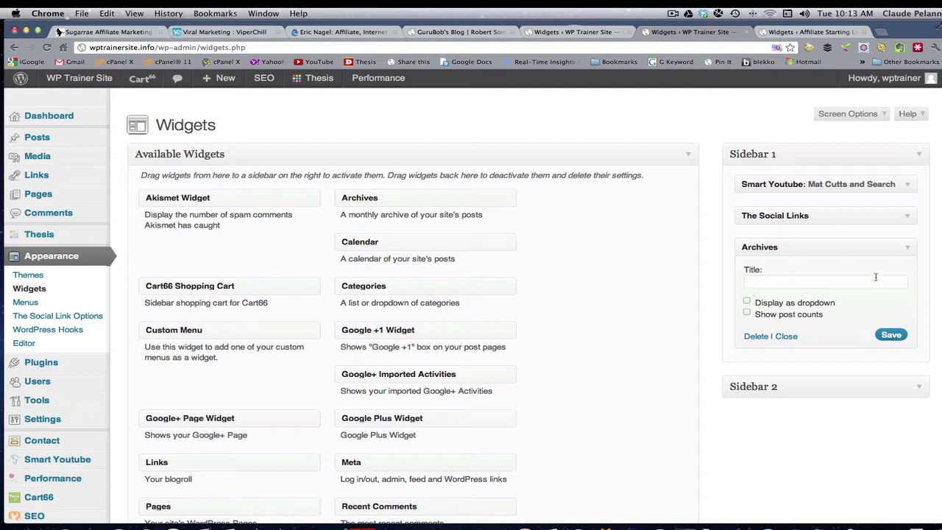
pyautogui.click(786, 337)
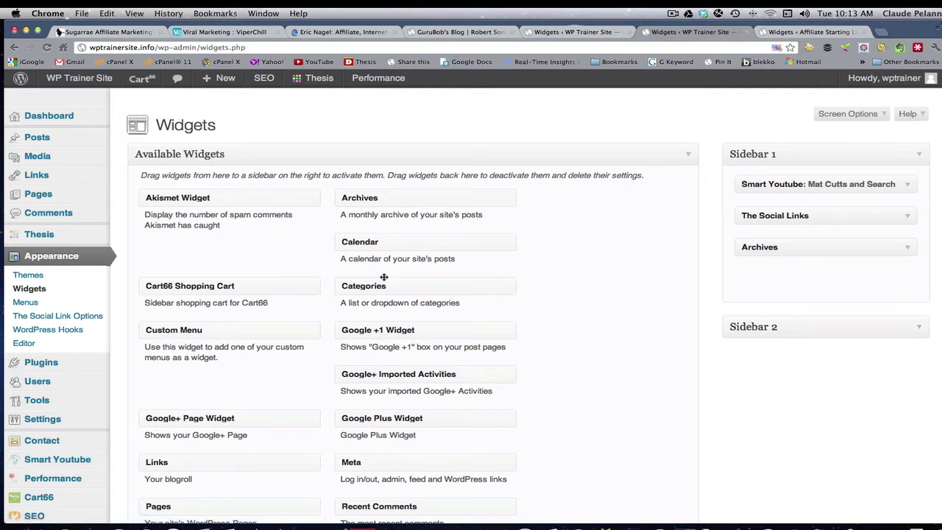
# Place the Categories widget below Archives and check the Posts > Categories page in a new tab.
pyautogui.moveTo(401, 286); pyautogui.dragTo(794, 274)
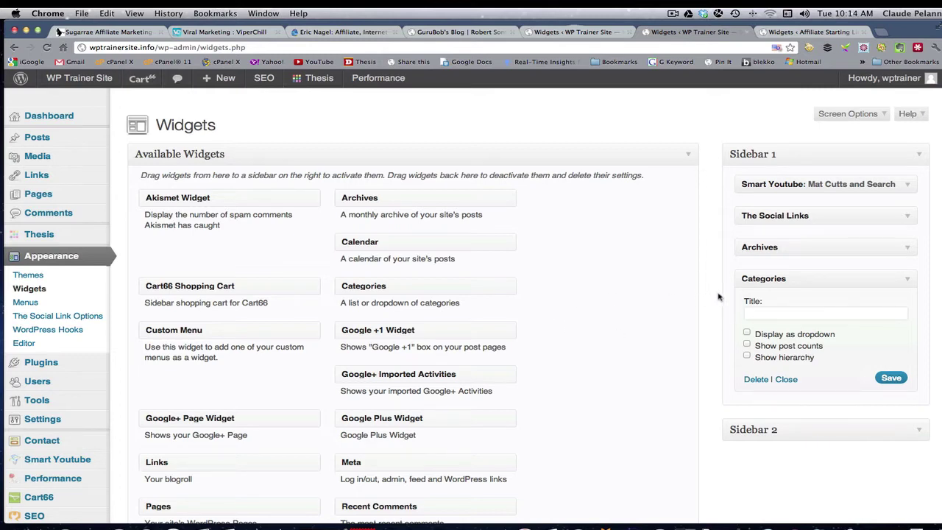
pyautogui.moveTo(45, 139)
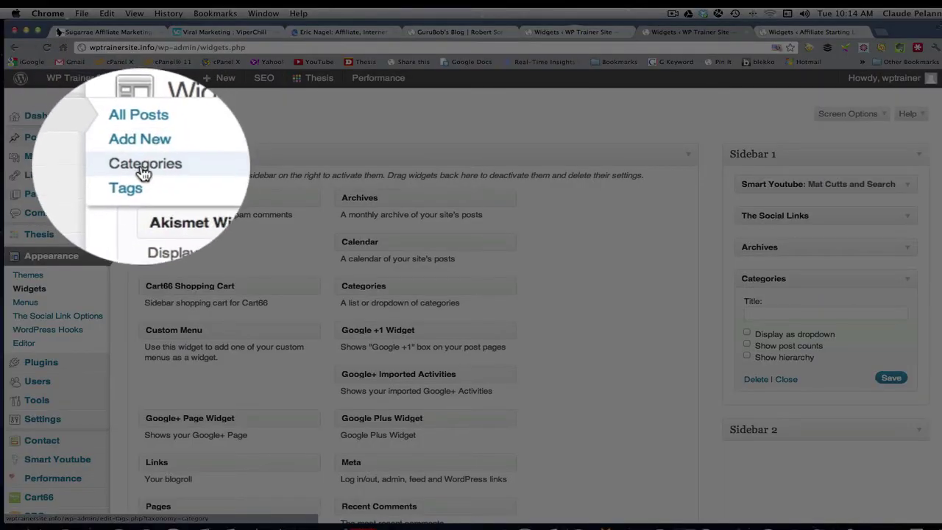
pyautogui.rightClick(141, 165)
pyautogui.click(177, 170)
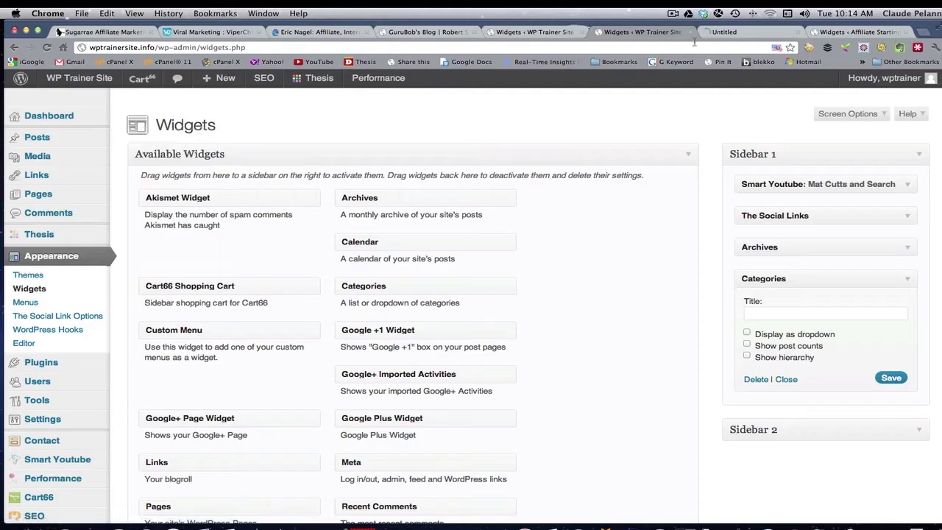
pyautogui.click(728, 32)
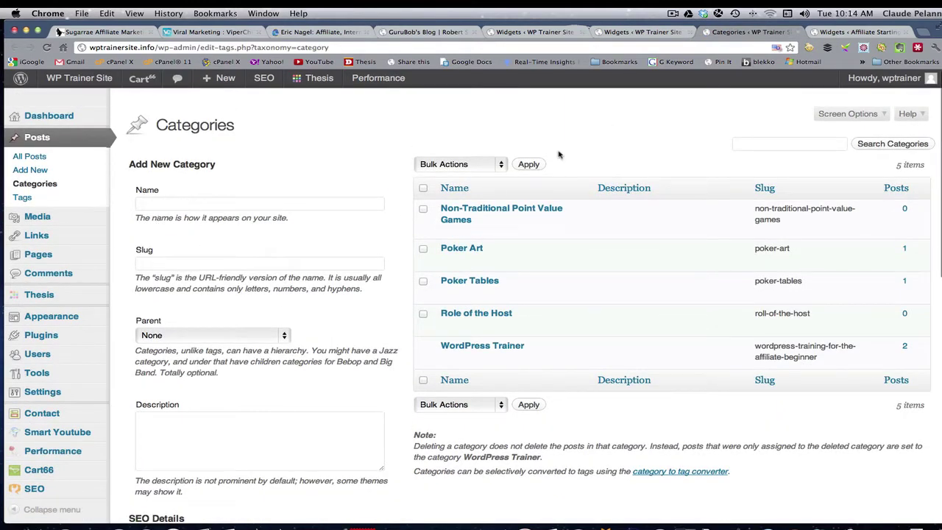
pyautogui.click(798, 33)
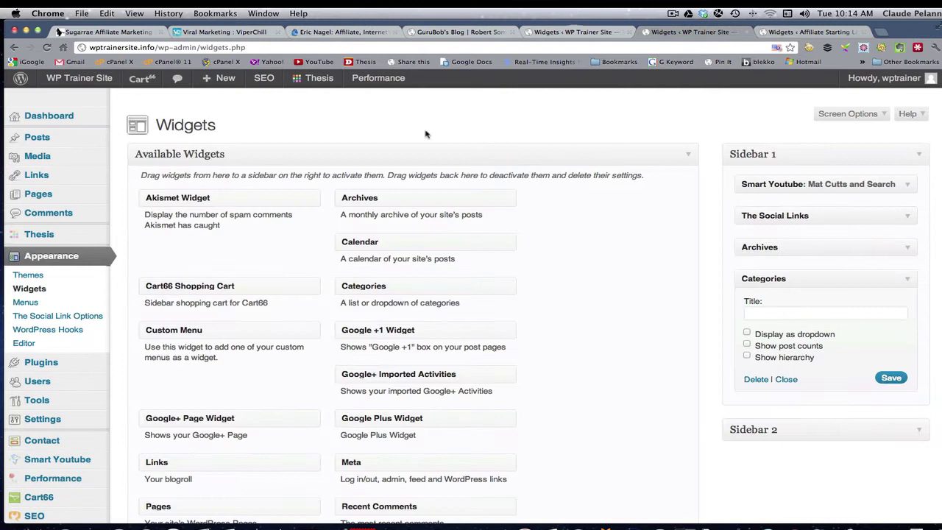
pyautogui.click(909, 281)
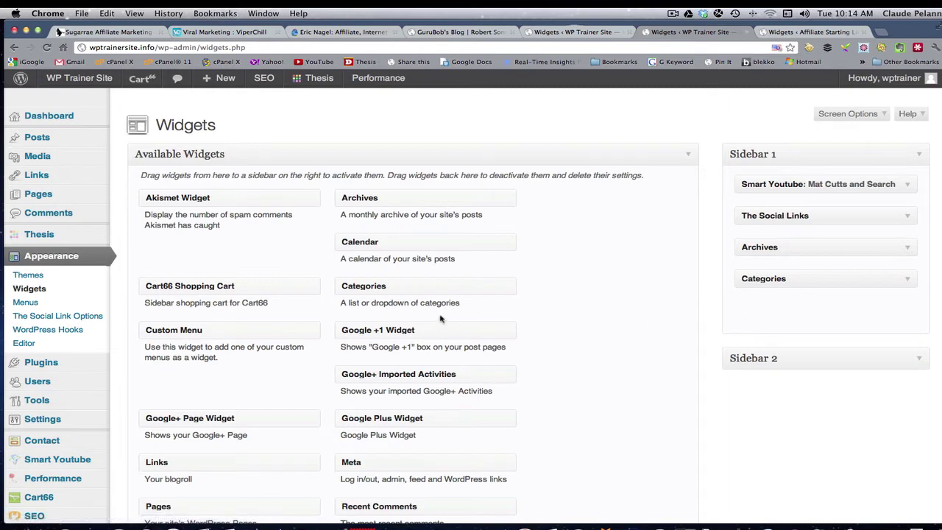
# Drag the Links widget into Sidebar 1 below Categories.
pyautogui.scroll(-3, 439, 318)
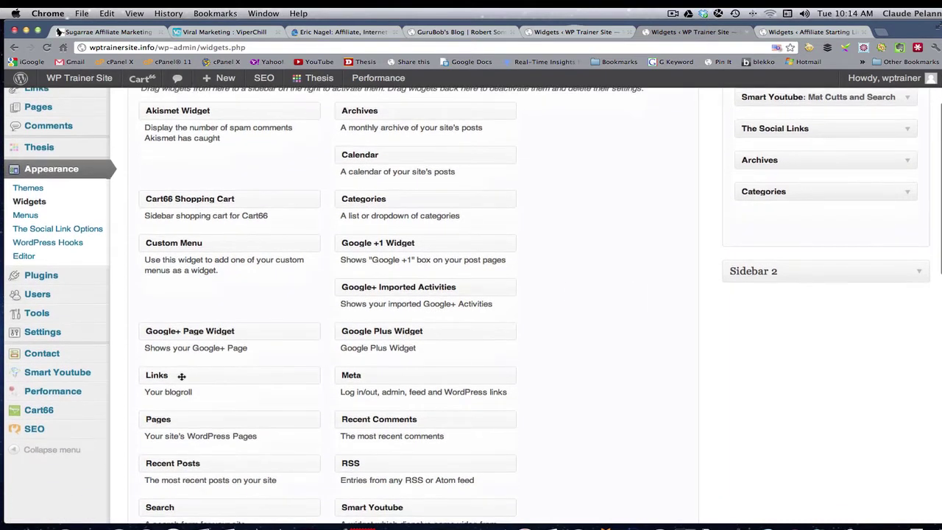
pyautogui.moveTo(181, 375); pyautogui.dragTo(791, 224)
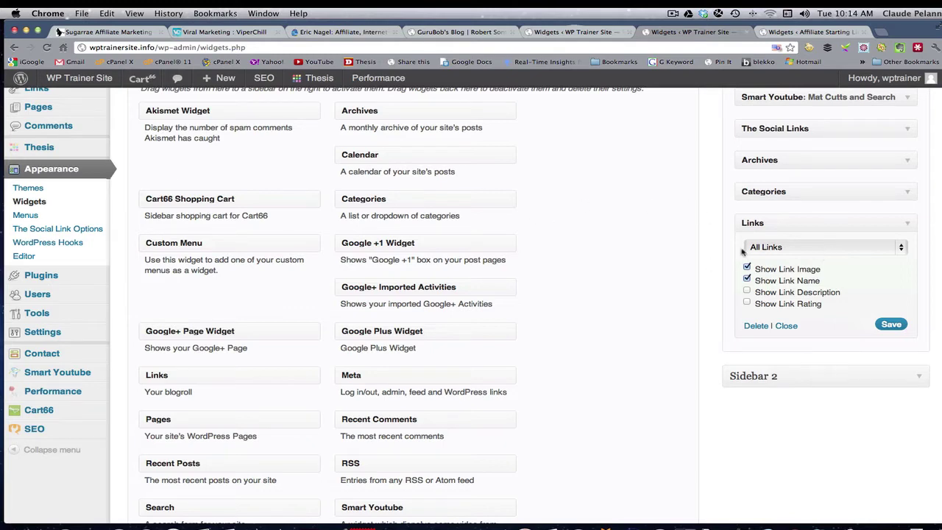
pyautogui.scroll(3, 764, 253)
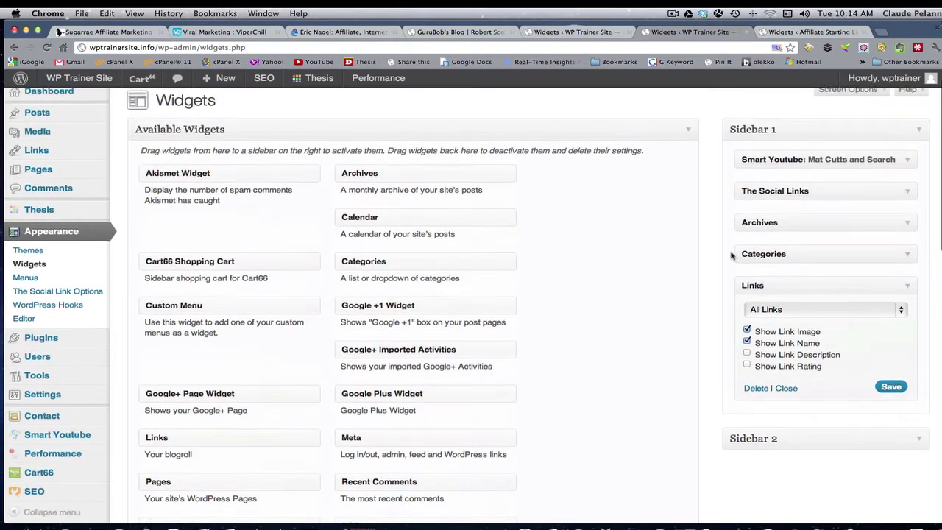
# Check the All Links page and Add New in a new tab, then collapse the Links widget.
pyautogui.moveTo(103, 163)
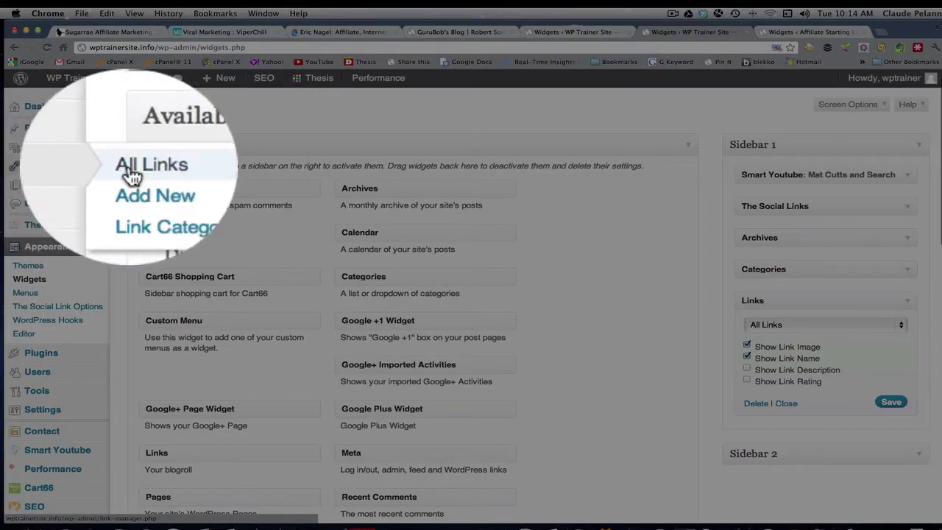
pyautogui.rightClick(137, 165)
pyautogui.click(177, 176)
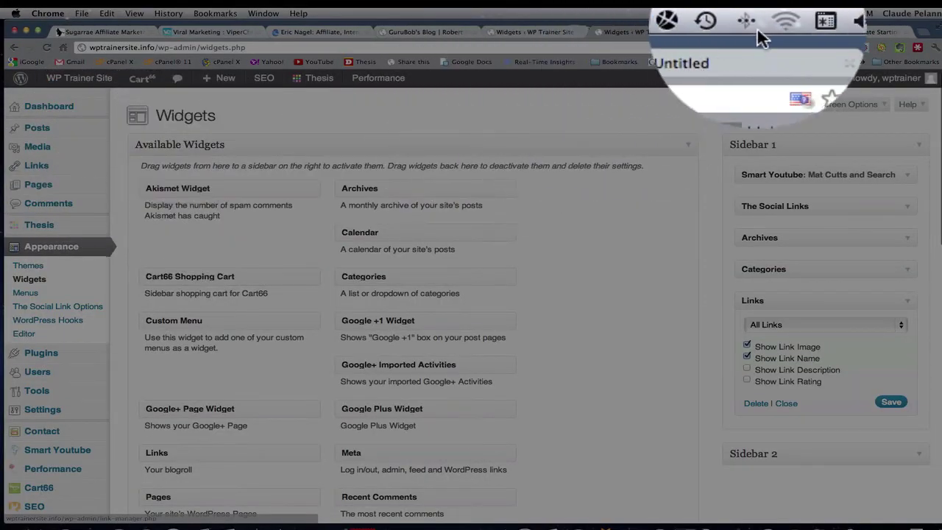
pyautogui.click(728, 32)
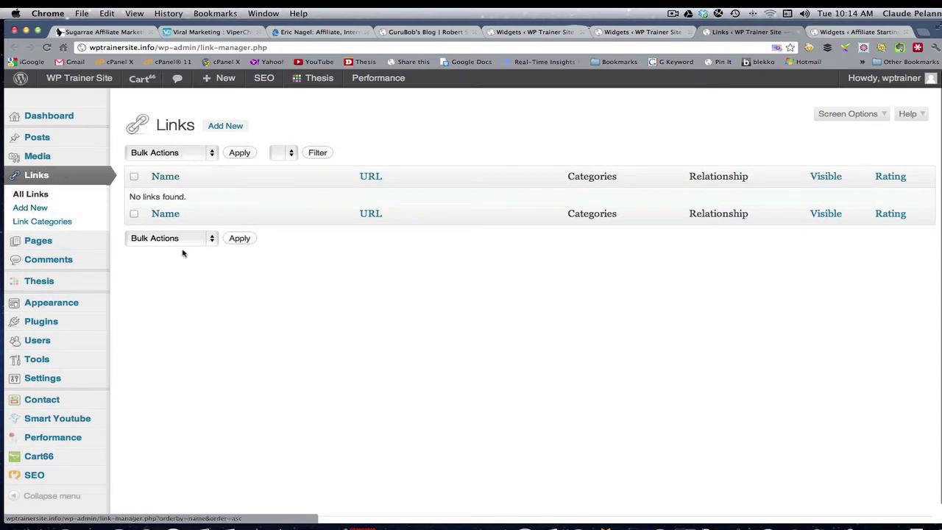
pyautogui.click(32, 209)
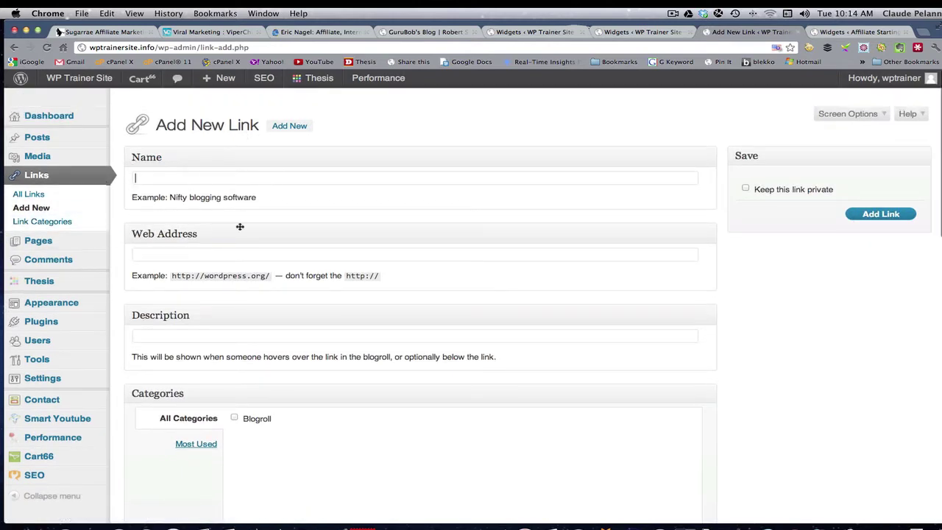
pyautogui.click(647, 33)
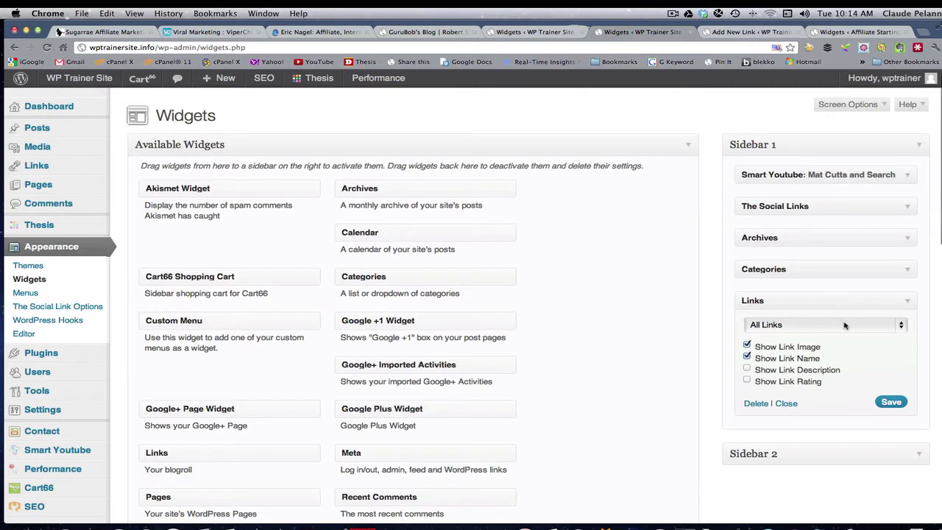
pyautogui.click(906, 304)
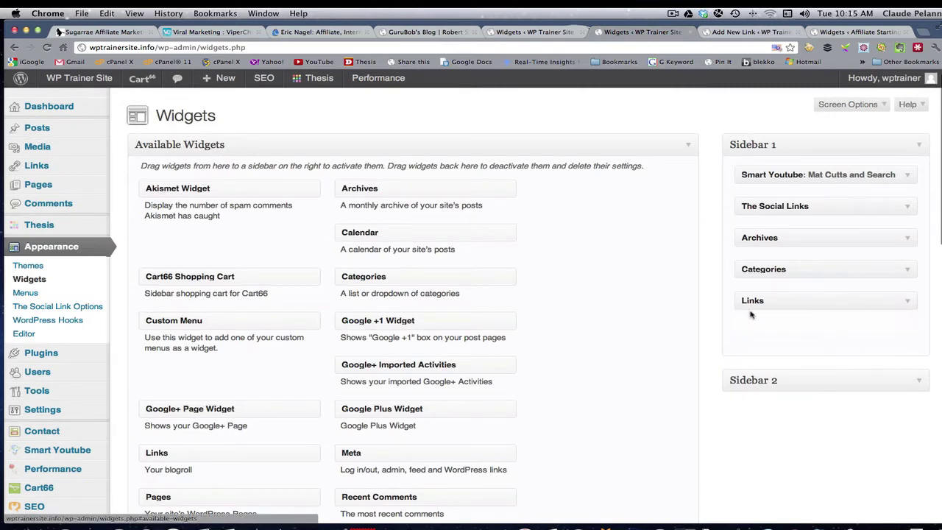
# Drag Recent Comments into Sidebar 1 below Links, leaving it untitled with 5 comments.
pyautogui.scroll(-5, 368, 371)
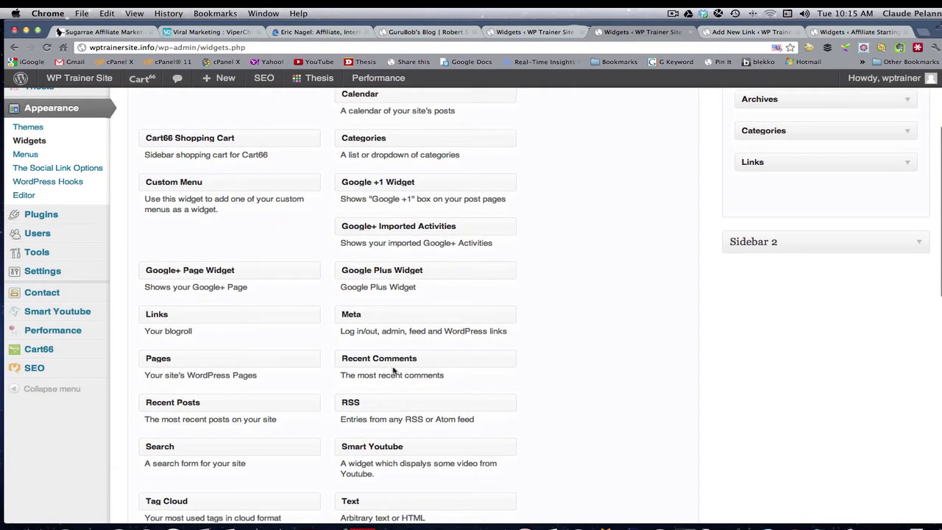
pyautogui.moveTo(386, 361); pyautogui.dragTo(812, 188)
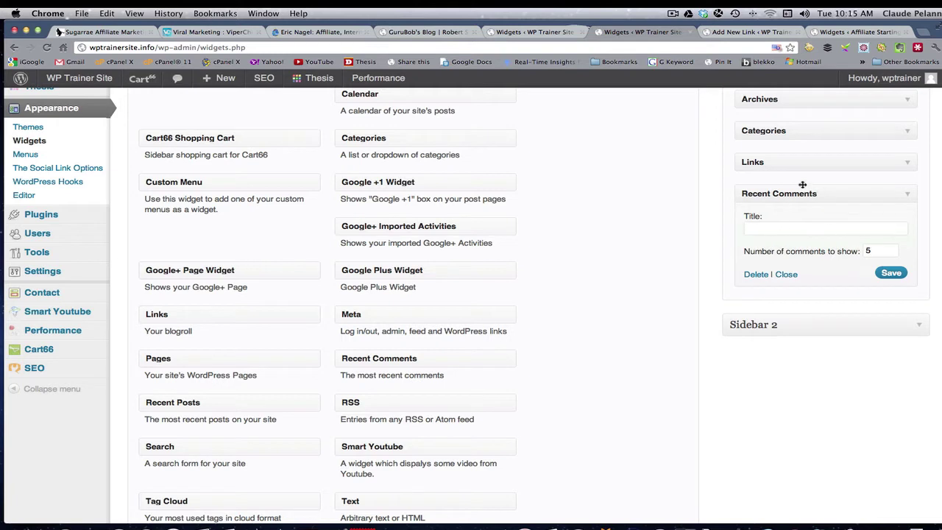
pyautogui.rightClick(850, 223)
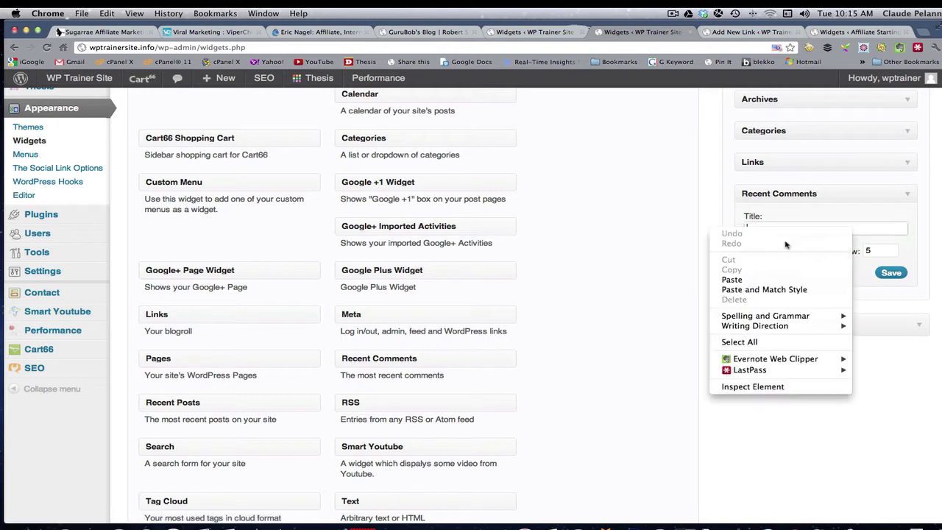
pyautogui.press('Escape')
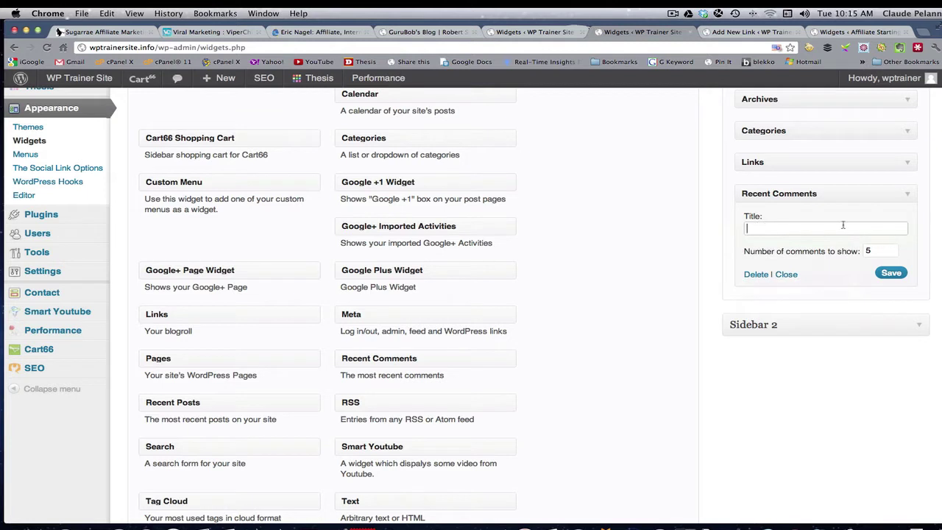
pyautogui.click(907, 195)
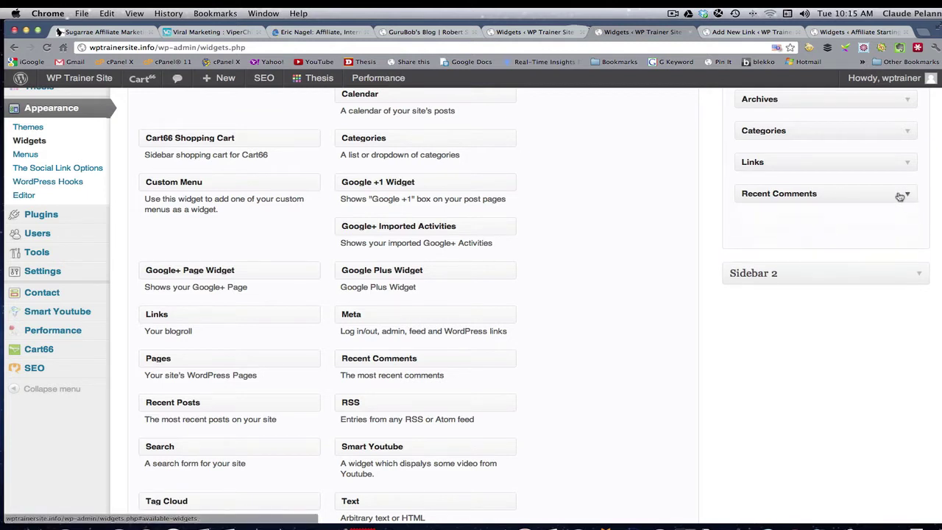
pyautogui.scroll(-2, 431, 345)
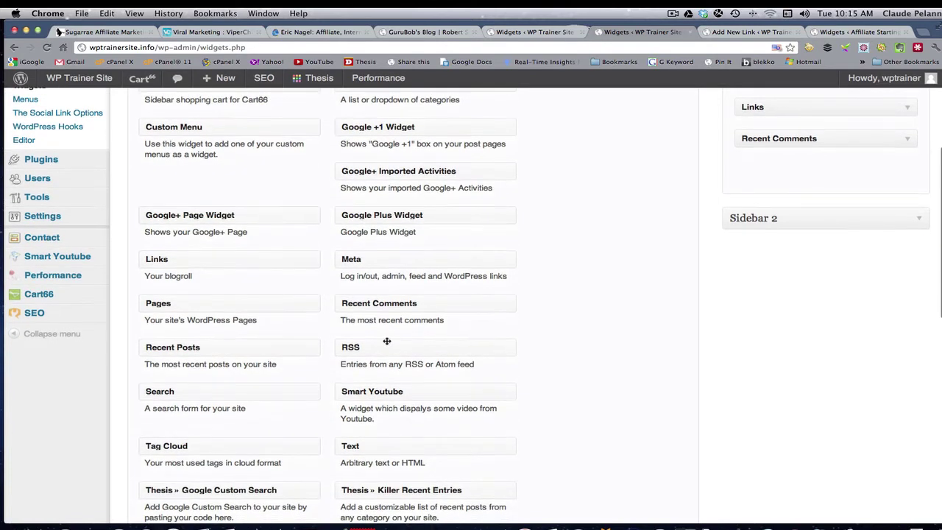
# Drag Recent Posts (5 posts), then Tag Cloud (Tags), into Sidebar 1 below Recent Comments.
pyautogui.moveTo(294, 342); pyautogui.dragTo(824, 170)
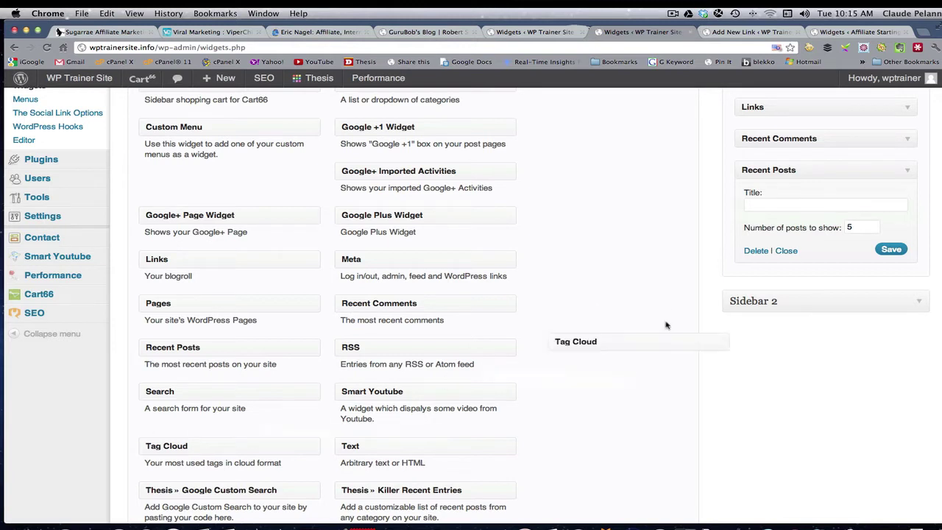
pyautogui.moveTo(666, 324); pyautogui.dragTo(835, 246)
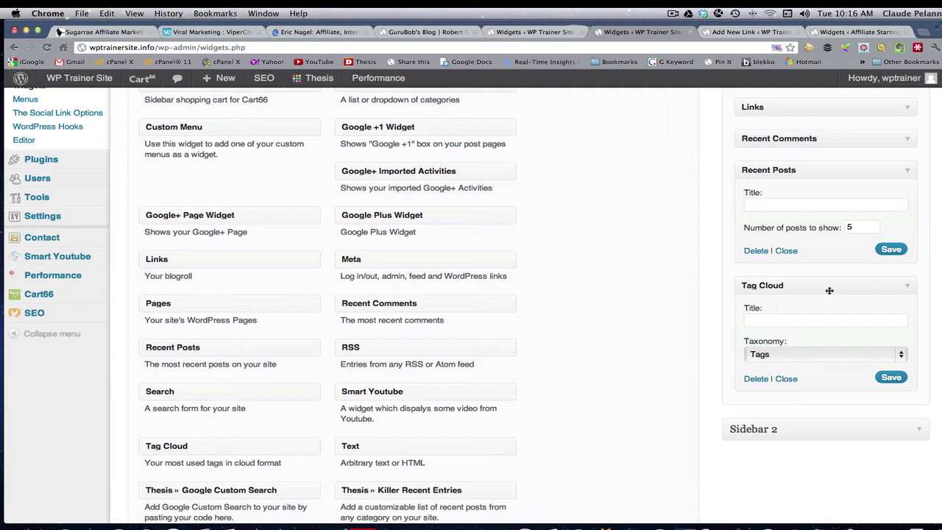
pyautogui.scroll(5, 847, 342)
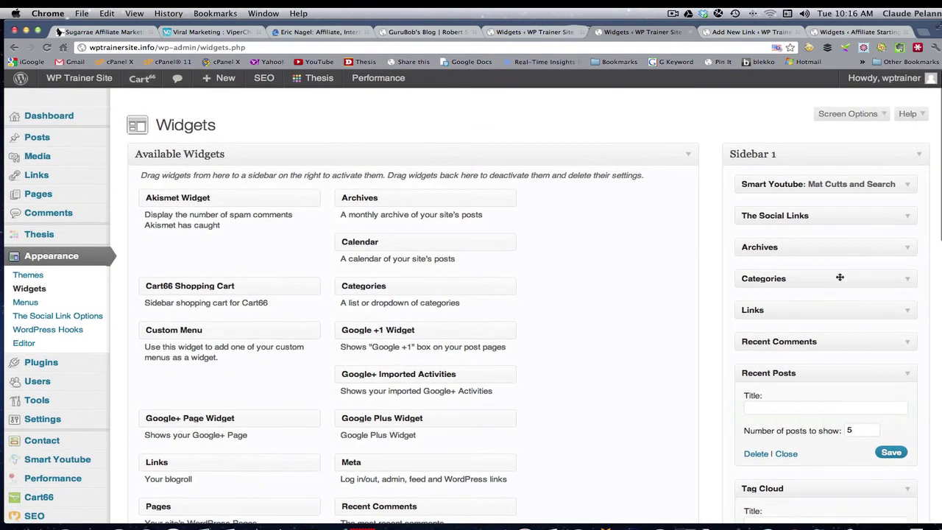
pyautogui.scroll(-5, 839, 278)
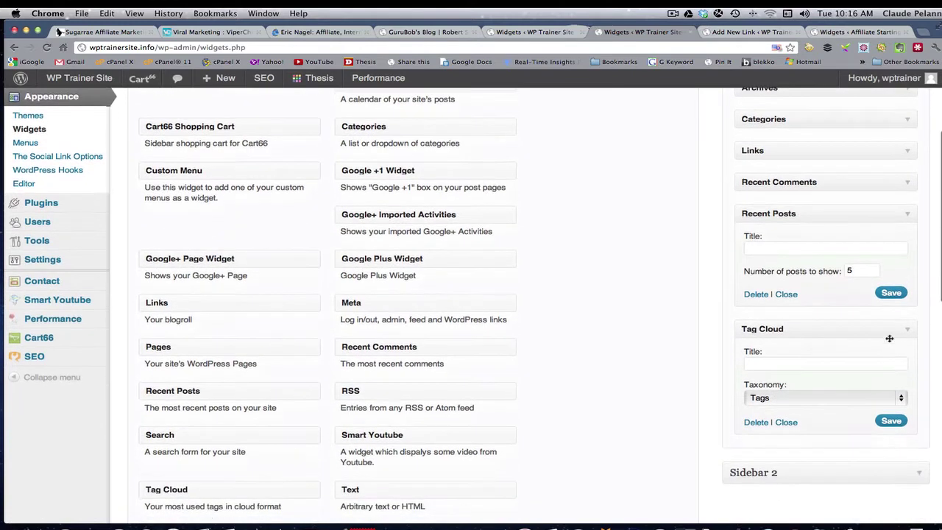
pyautogui.scroll(-2, 888, 338)
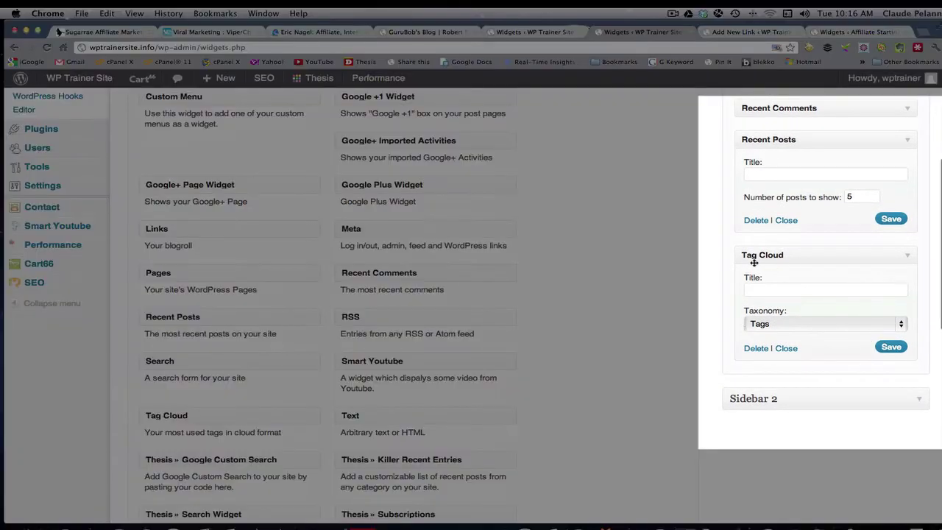
pyautogui.scroll(2, 755, 253)
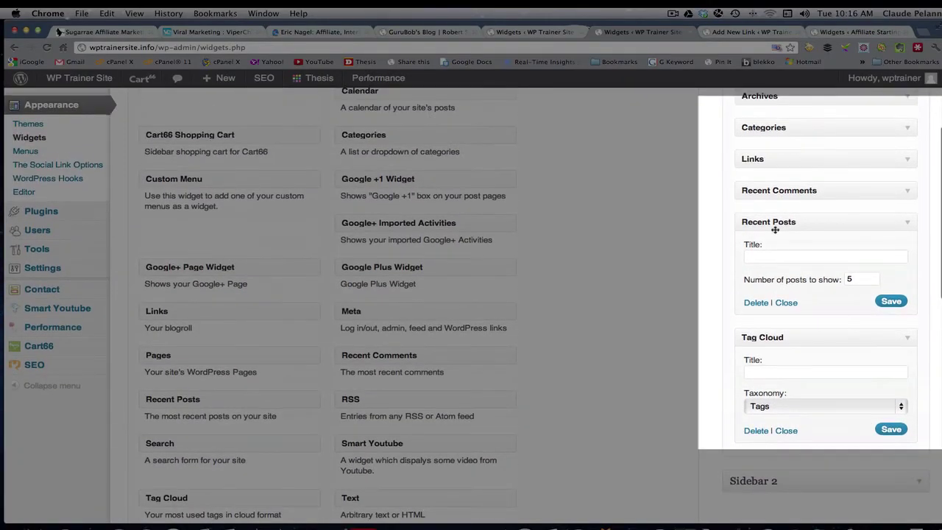
pyautogui.scroll(1, 773, 228)
pyautogui.scroll(2, 834, 225)
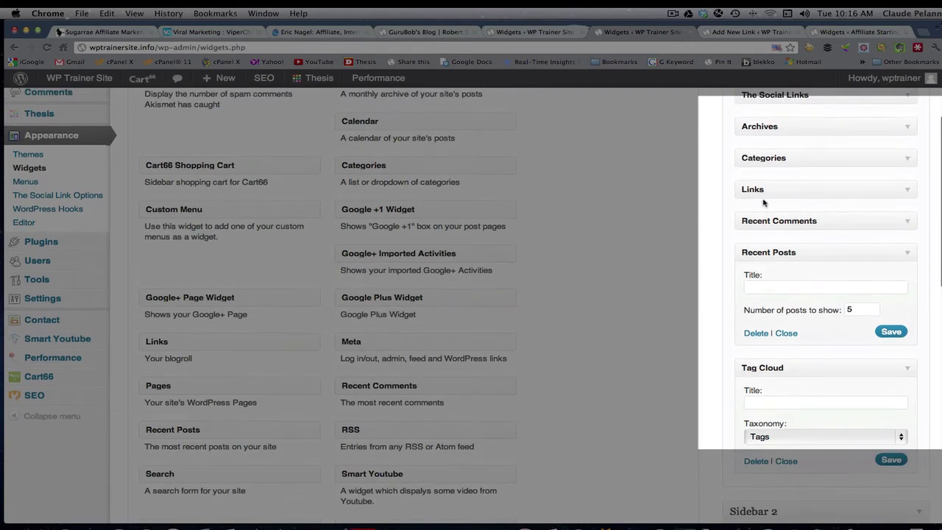
pyautogui.scroll(3, 838, 178)
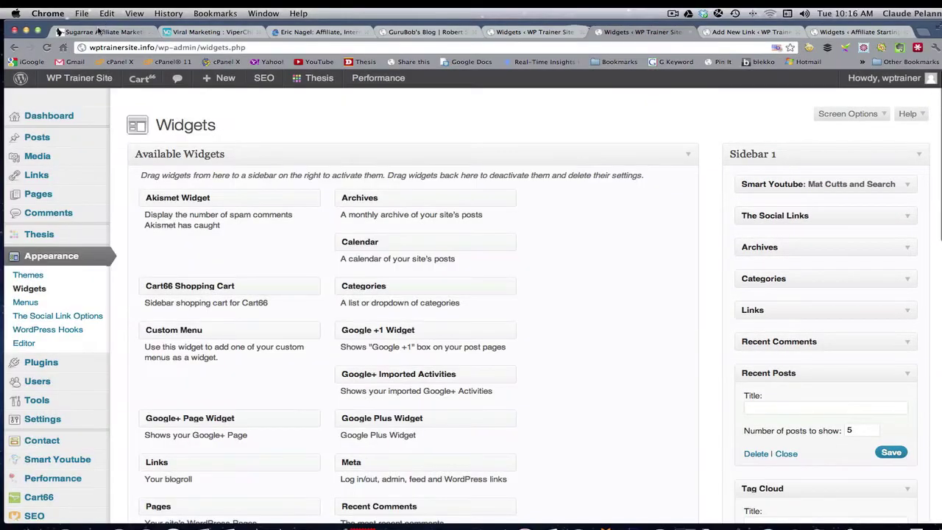
# Scroll through the Sugarrae blog's sidebar Categories and Top Posts lists.
pyautogui.click(98, 31)
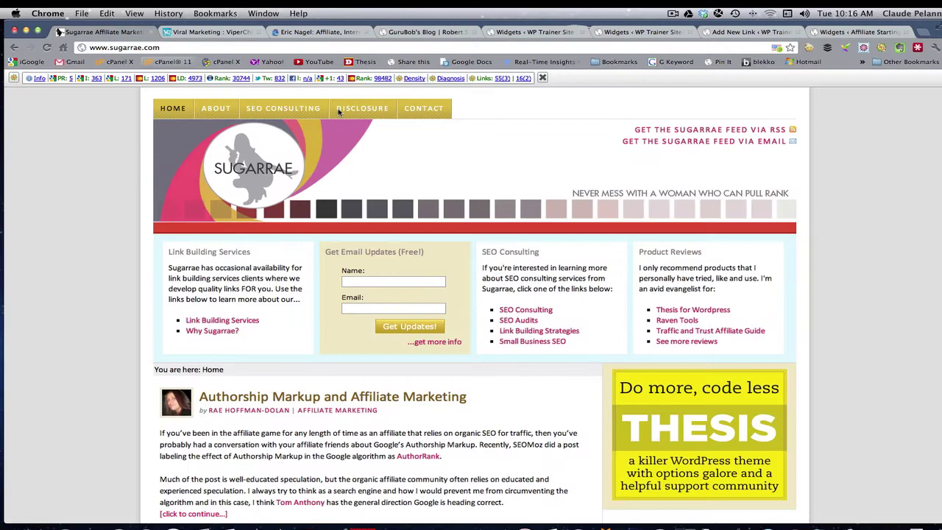
pyautogui.scroll(-3, 858, 206)
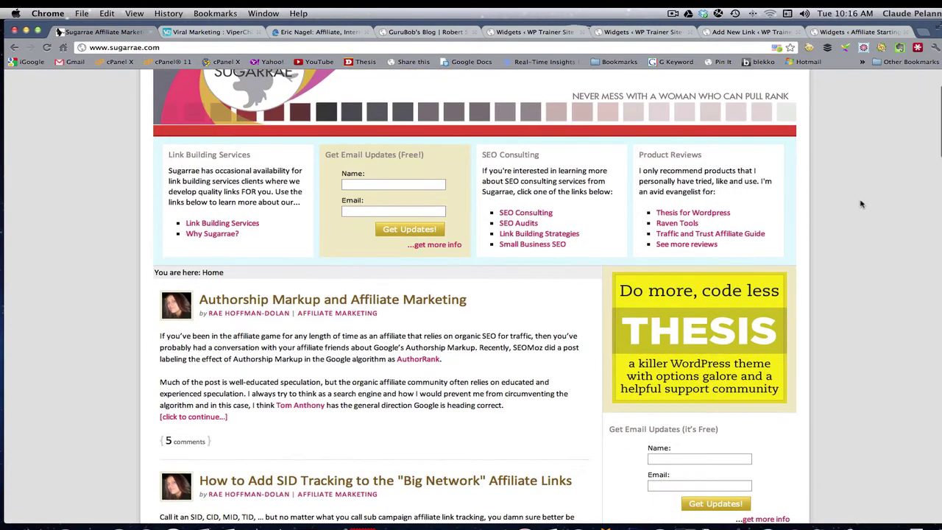
pyautogui.scroll(-2, 868, 205)
pyautogui.scroll(-9, 870, 203)
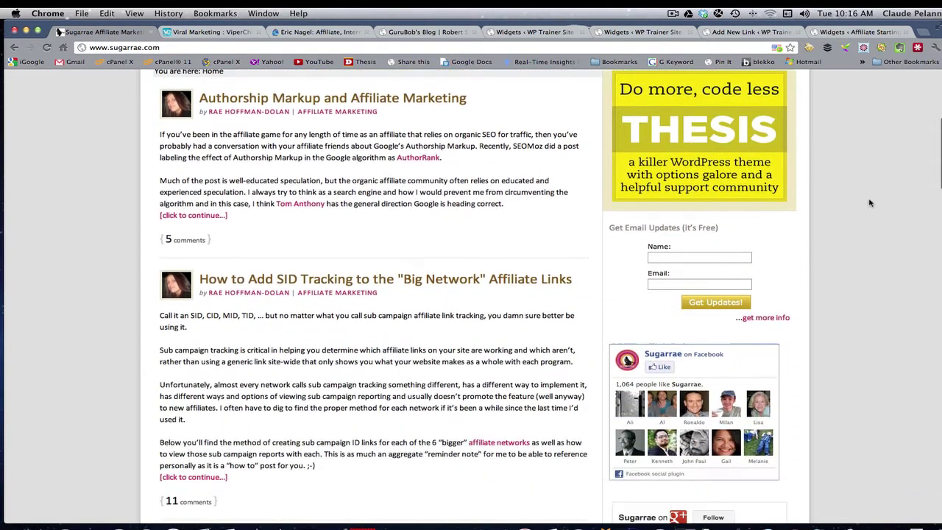
pyautogui.scroll(-2, 869, 204)
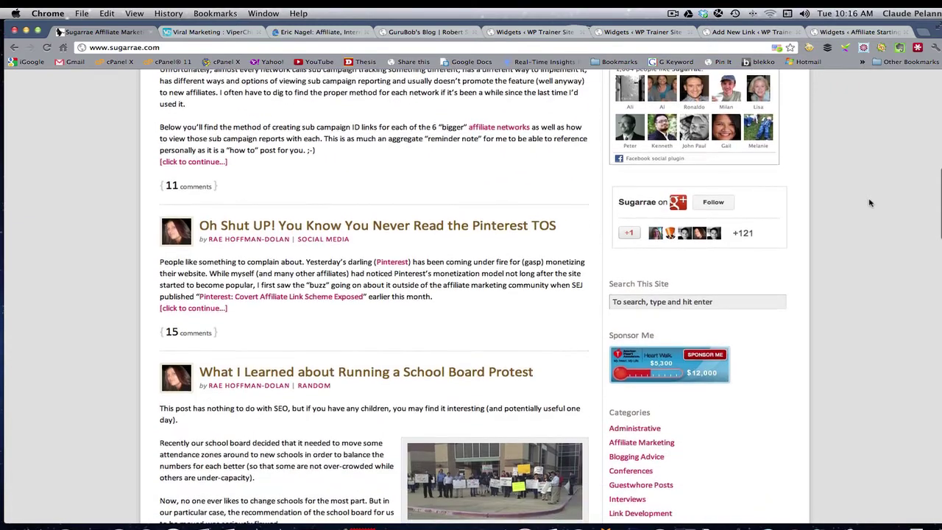
pyautogui.scroll(-6, 868, 203)
pyautogui.scroll(-3, 869, 203)
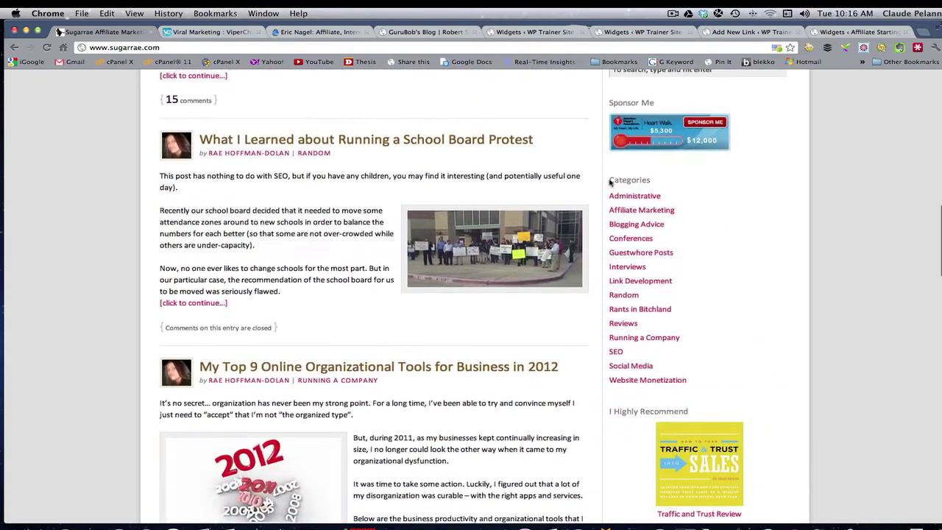
pyautogui.scroll(-2, 753, 211)
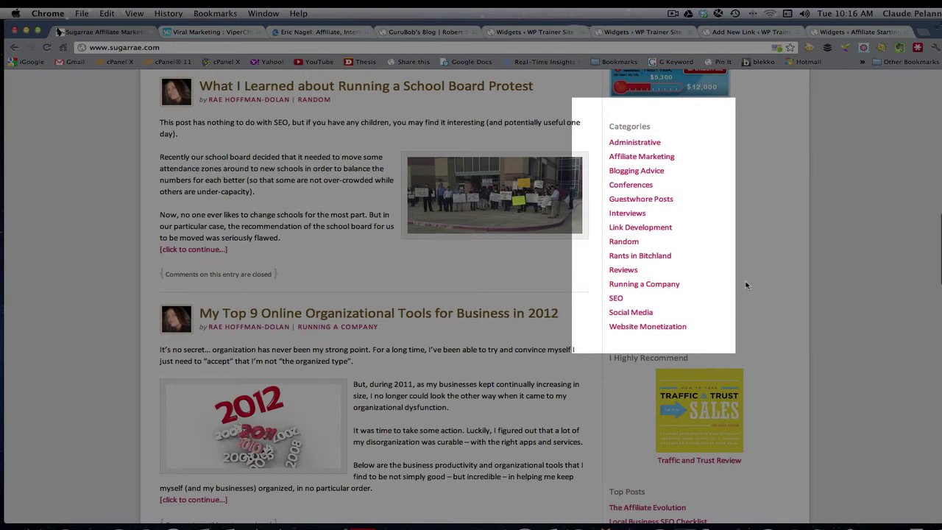
pyautogui.scroll(-1, 744, 279)
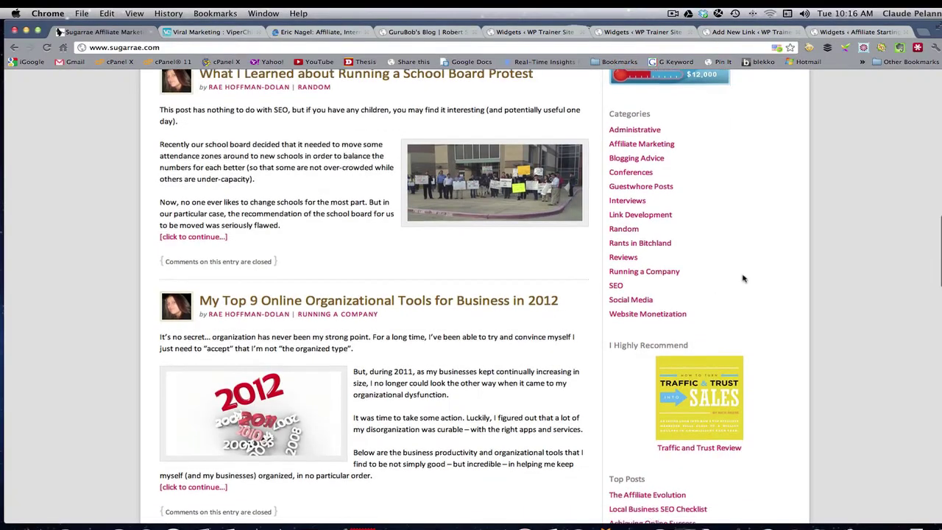
pyautogui.scroll(-6, 752, 274)
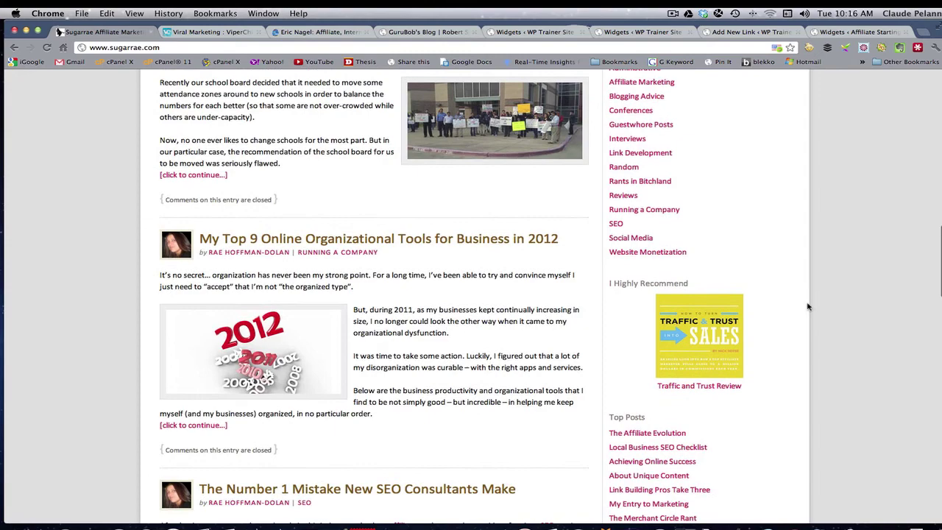
pyautogui.scroll(-1, 750, 297)
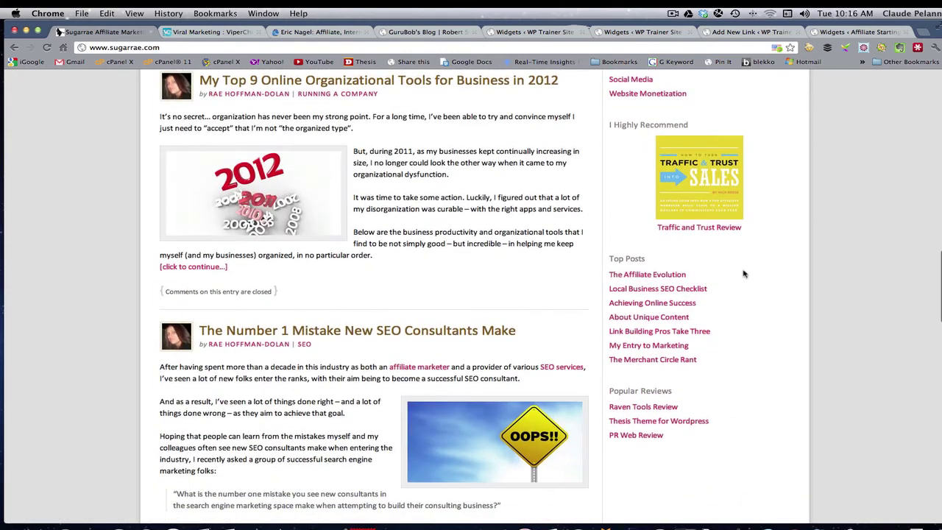
pyautogui.scroll(-1, 744, 273)
pyautogui.scroll(-1, 751, 261)
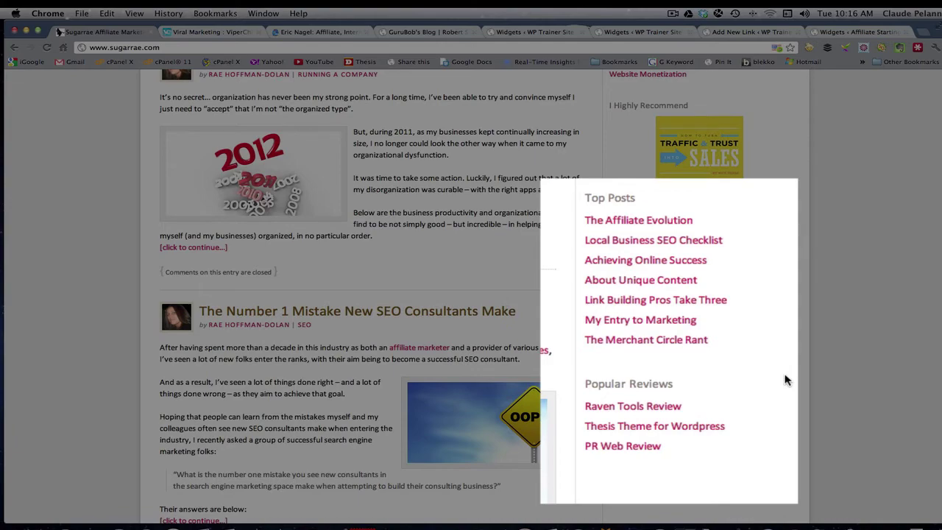
pyautogui.scroll(10, 749, 214)
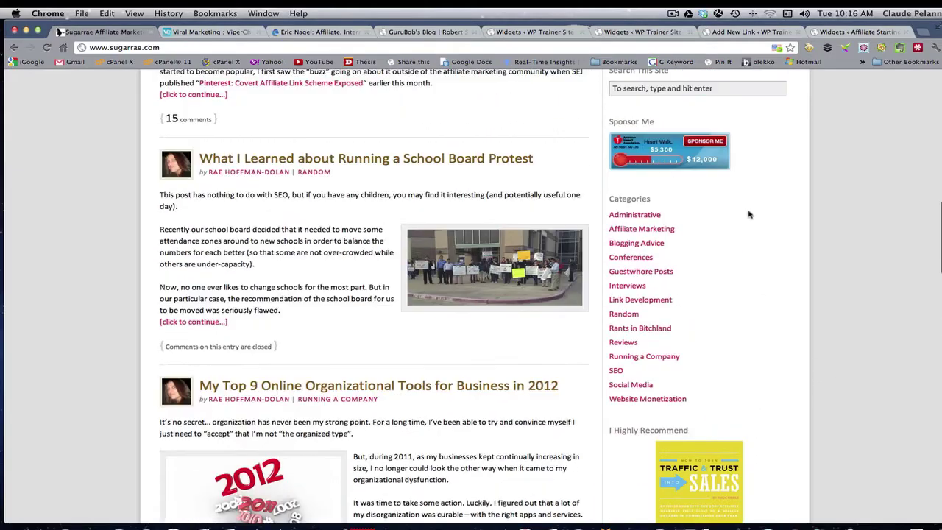
pyautogui.scroll(4, 749, 214)
# Scroll through ViperChill's Popular Posts, Get Free Updates, Topics and Facebook sidebar widgets.
pyautogui.click(212, 33)
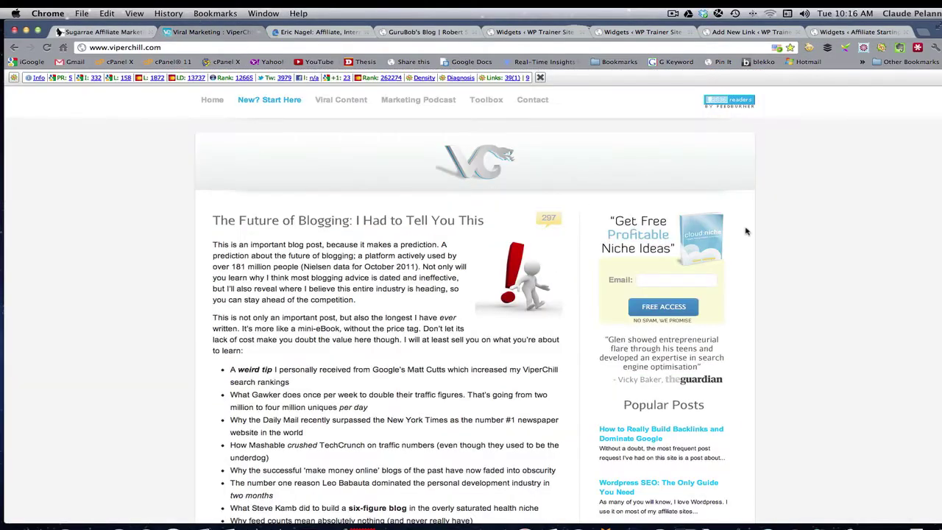
pyautogui.scroll(-6, 846, 258)
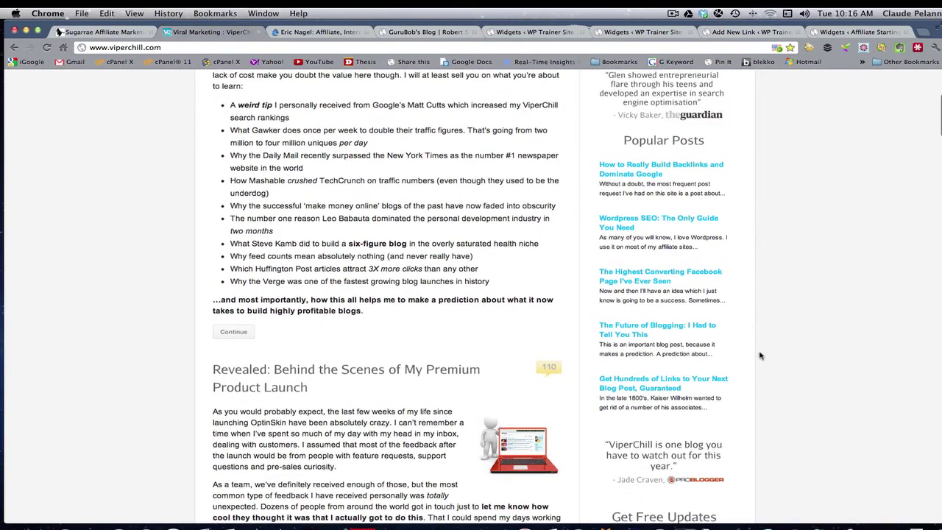
pyautogui.scroll(-2, 765, 368)
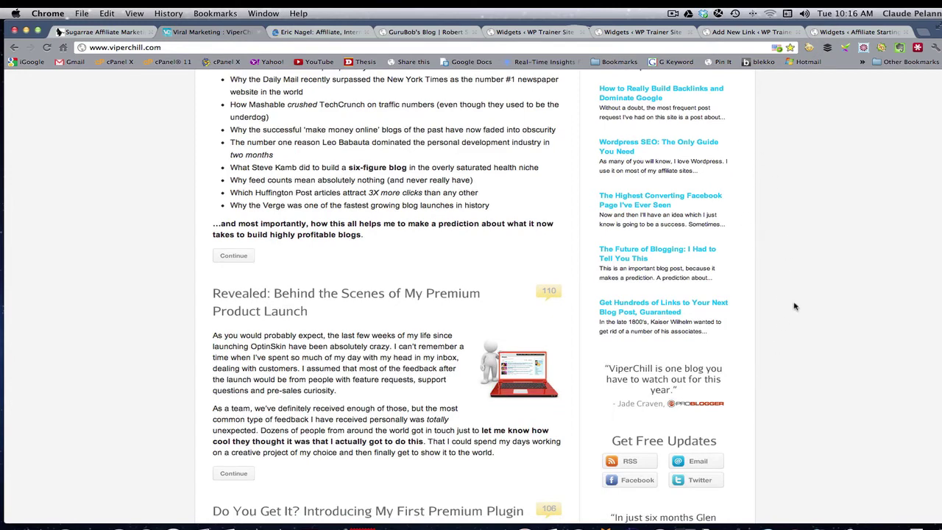
pyautogui.scroll(1, 795, 298)
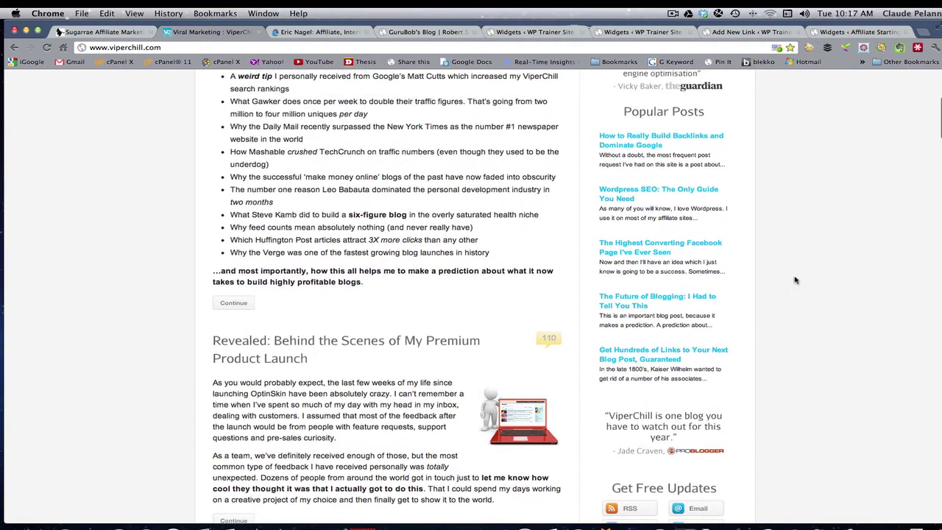
pyautogui.scroll(-5, 795, 279)
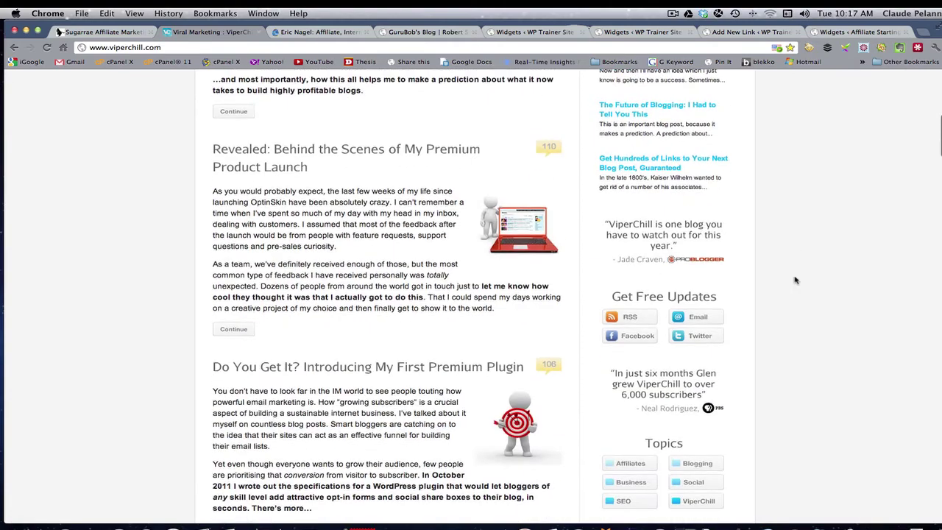
pyautogui.scroll(-5, 794, 279)
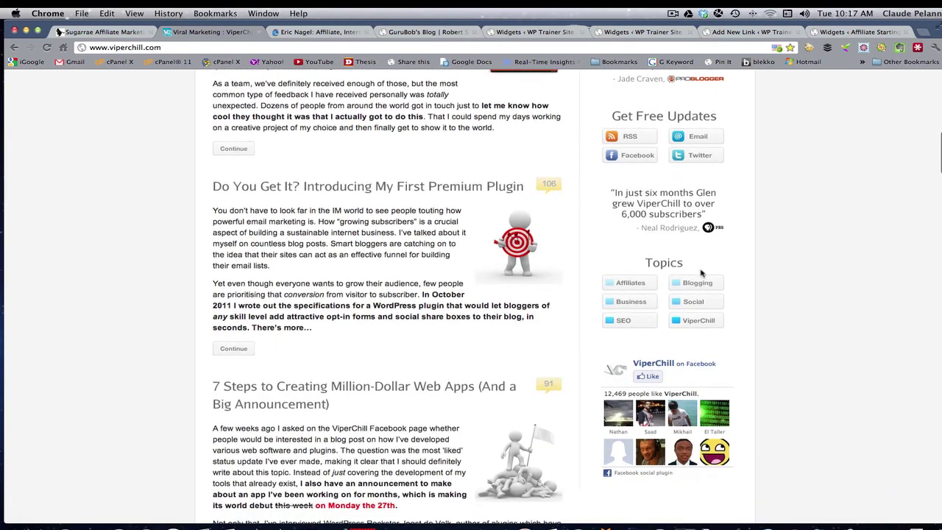
pyautogui.scroll(-1, 839, 278)
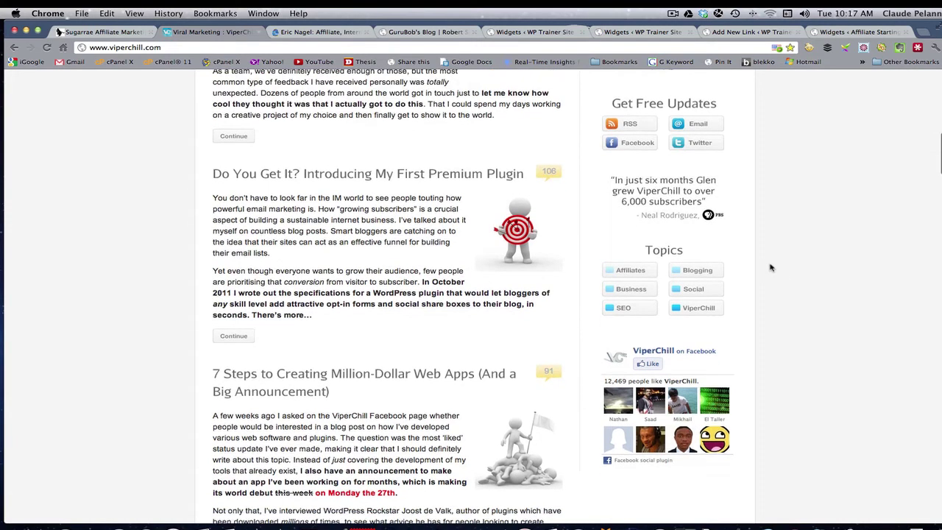
pyautogui.scroll(15, 881, 288)
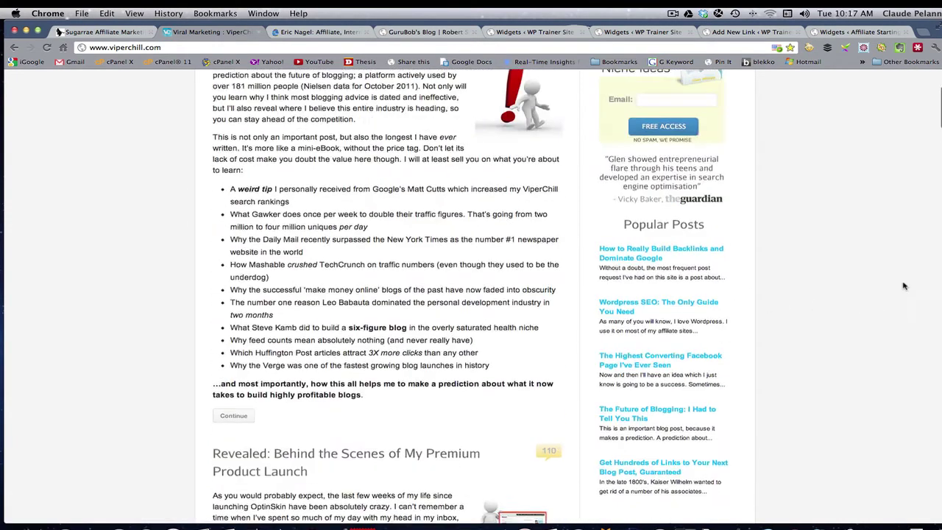
pyautogui.click(366, 34)
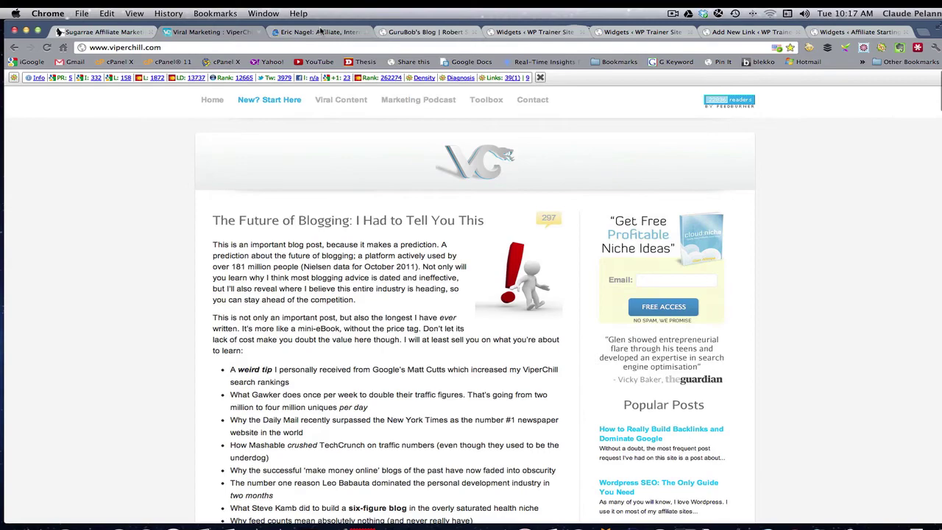
# Open the Datafeeds tag from Eric Nagel's sidebar tag cloud in a new tab and browse it.
pyautogui.scroll(-3, 854, 154)
pyautogui.scroll(-5, 863, 197)
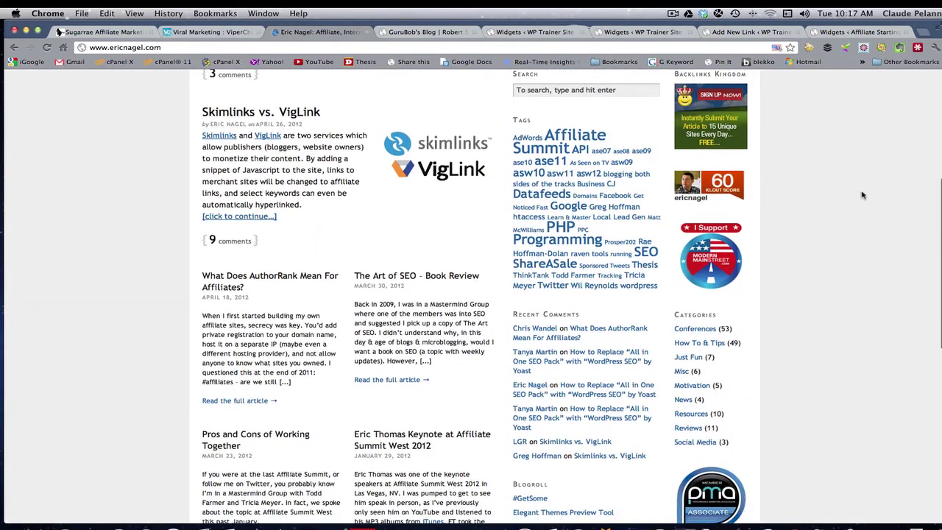
pyautogui.scroll(-2, 799, 188)
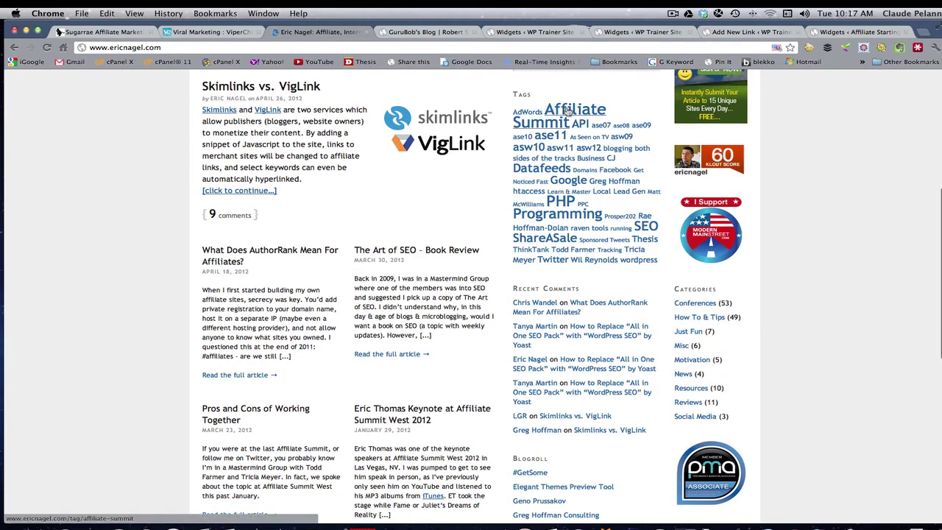
pyautogui.rightClick(546, 174)
pyautogui.click(548, 147)
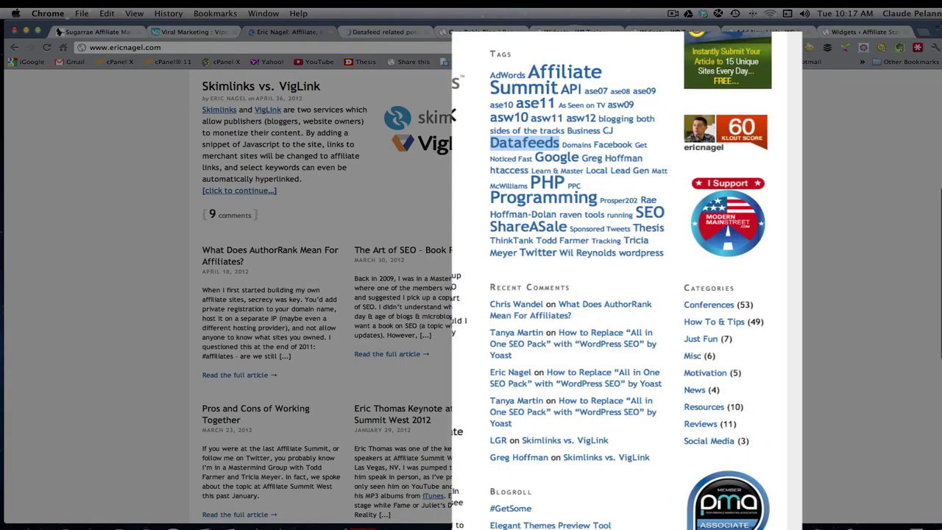
pyautogui.click(382, 31)
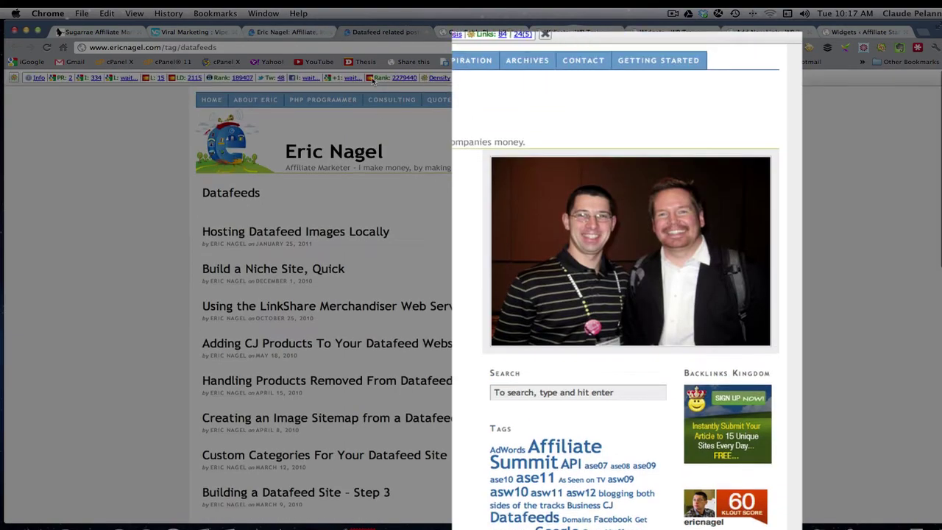
pyautogui.scroll(-2, 308, 336)
pyautogui.scroll(2, 287, 399)
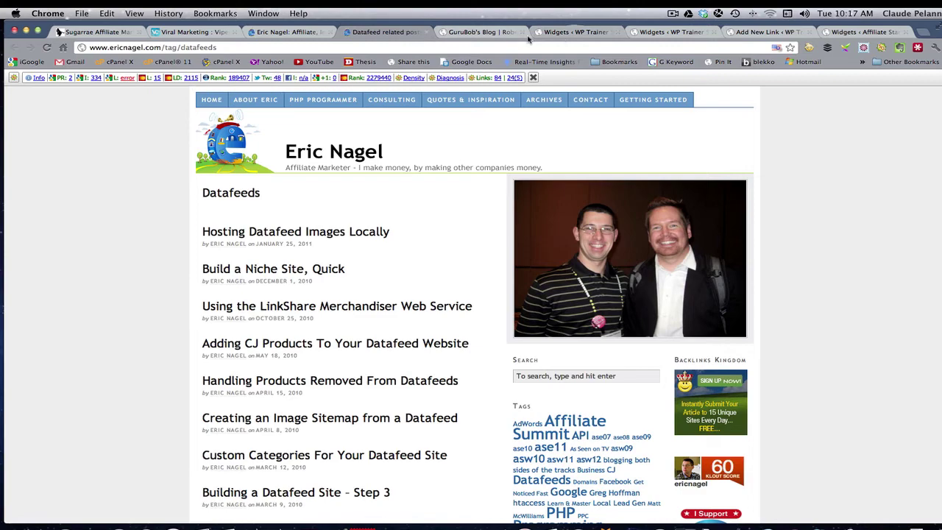
pyautogui.click(272, 35)
pyautogui.scroll(-2, 743, 221)
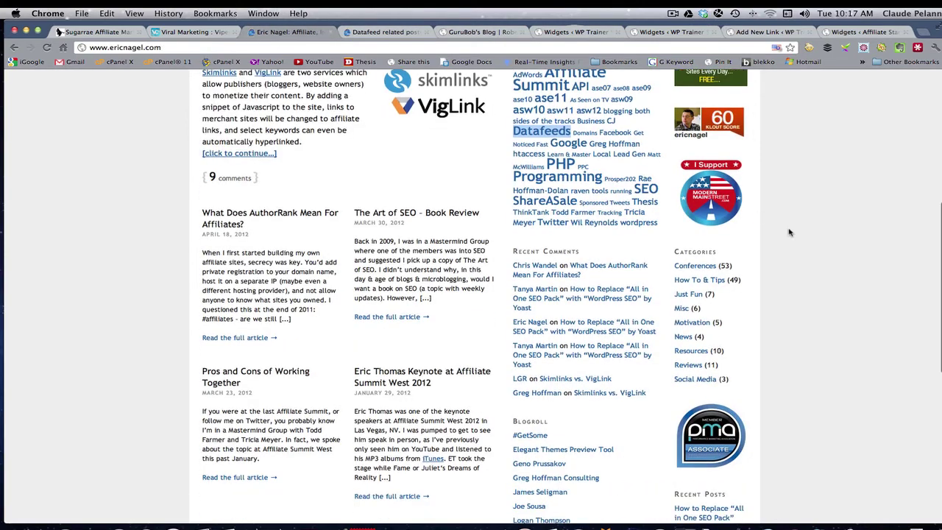
pyautogui.scroll(-1, 694, 235)
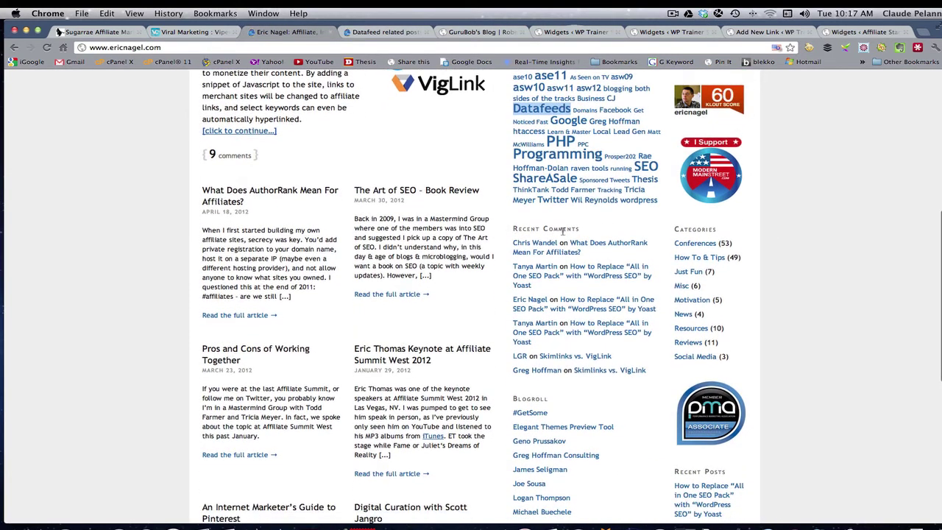
pyautogui.scroll(-2, 563, 231)
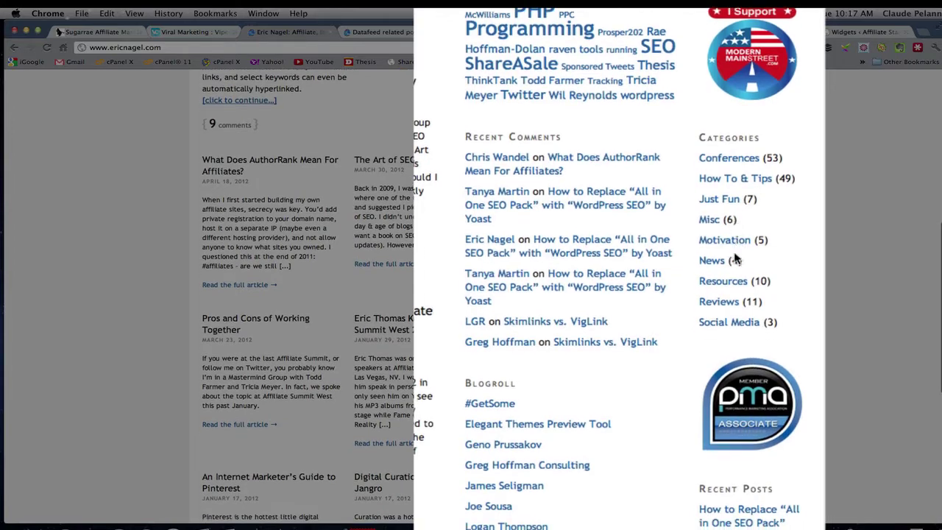
pyautogui.scroll(-3, 704, 353)
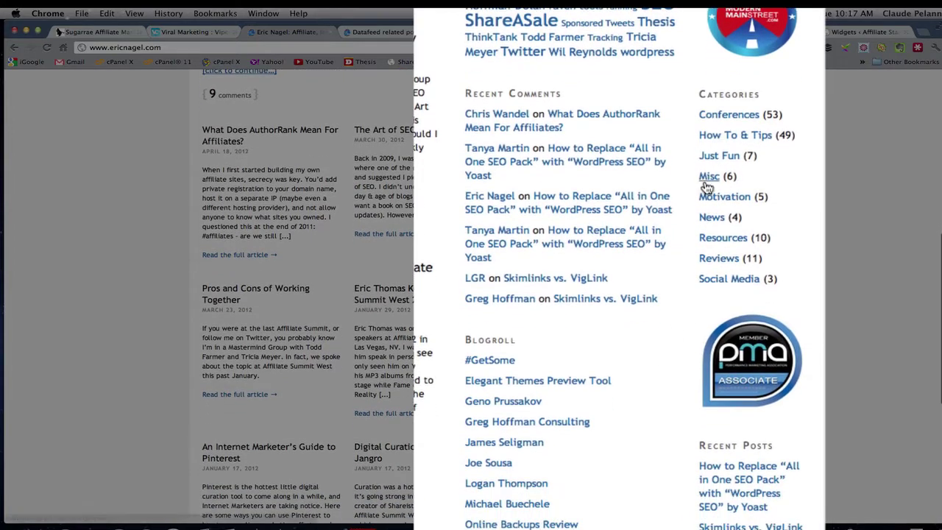
pyautogui.scroll(-6, 670, 323)
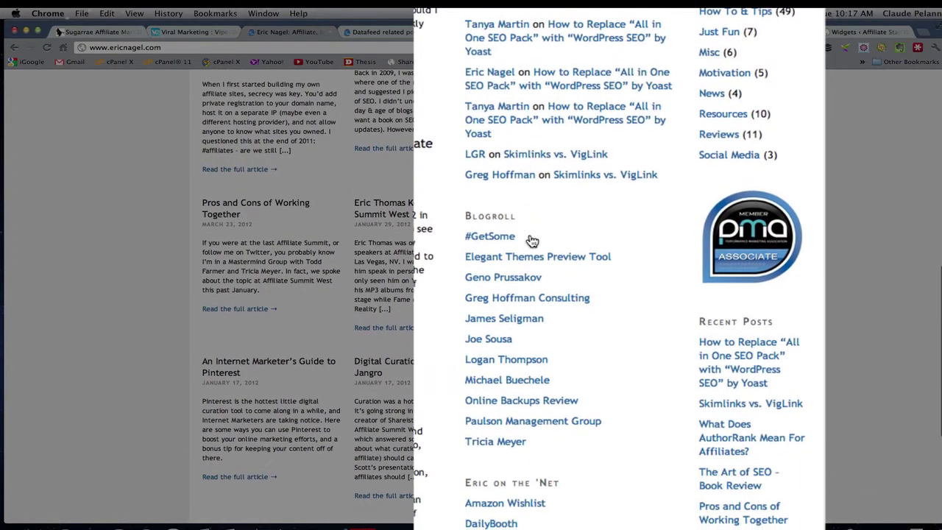
pyautogui.scroll(-4, 485, 214)
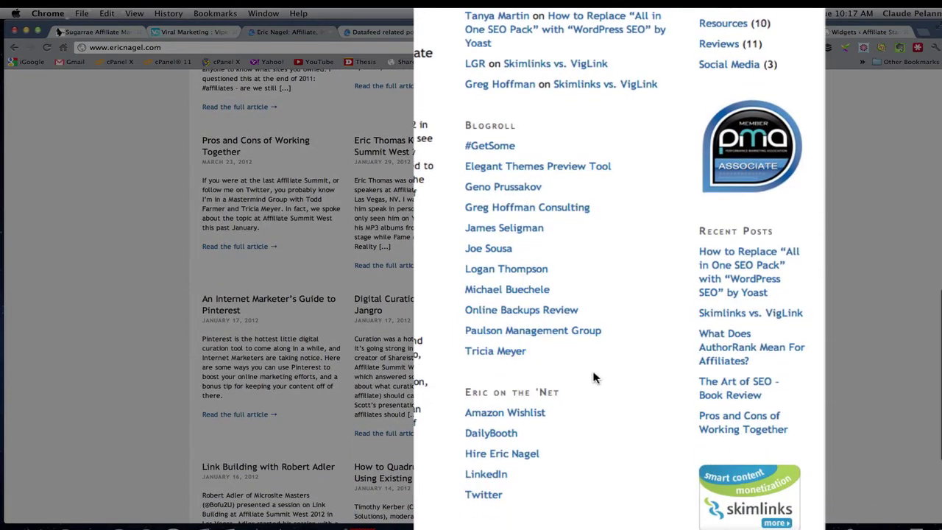
pyautogui.scroll(-5, 608, 363)
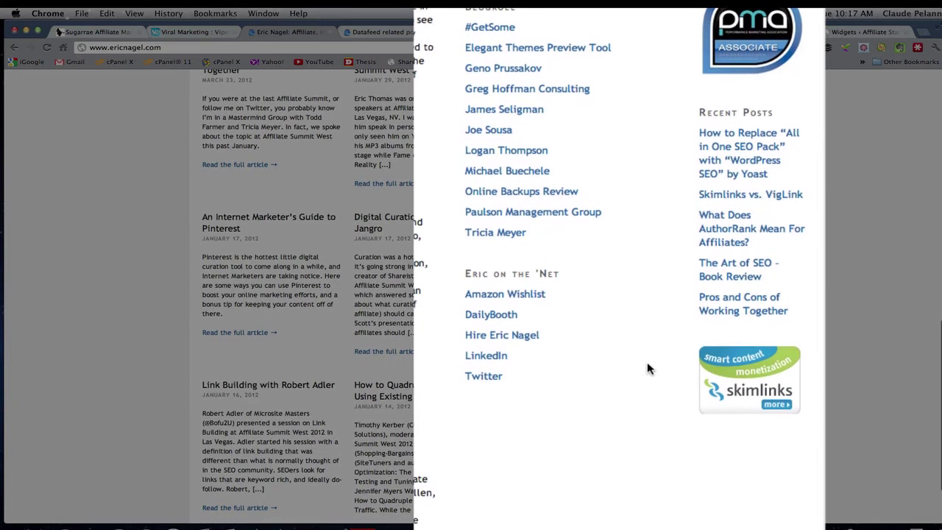
pyautogui.scroll(-3, 625, 315)
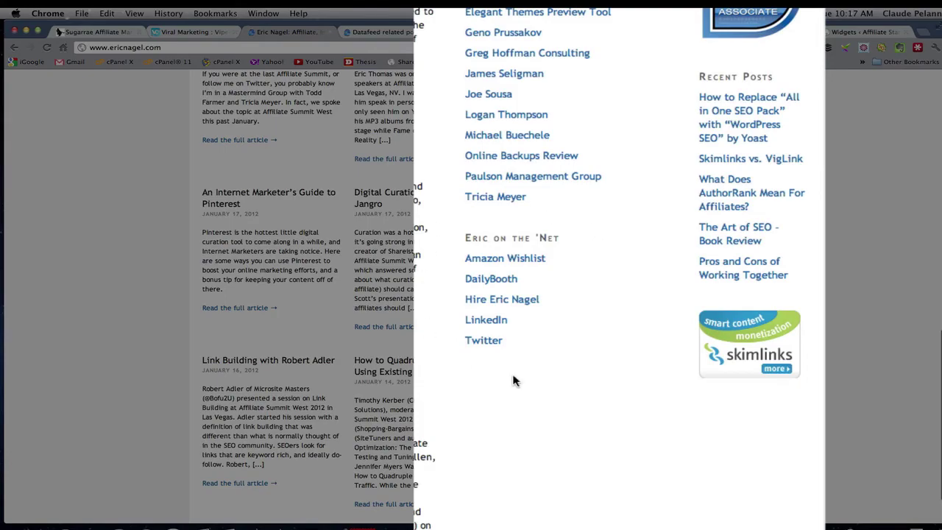
pyautogui.scroll(5, 595, 359)
pyautogui.scroll(10, 604, 347)
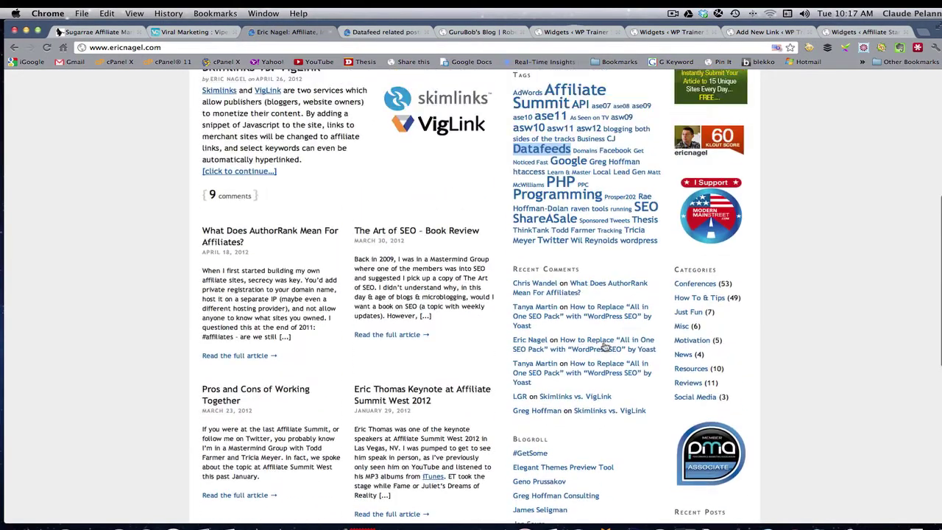
pyautogui.scroll(15, 605, 345)
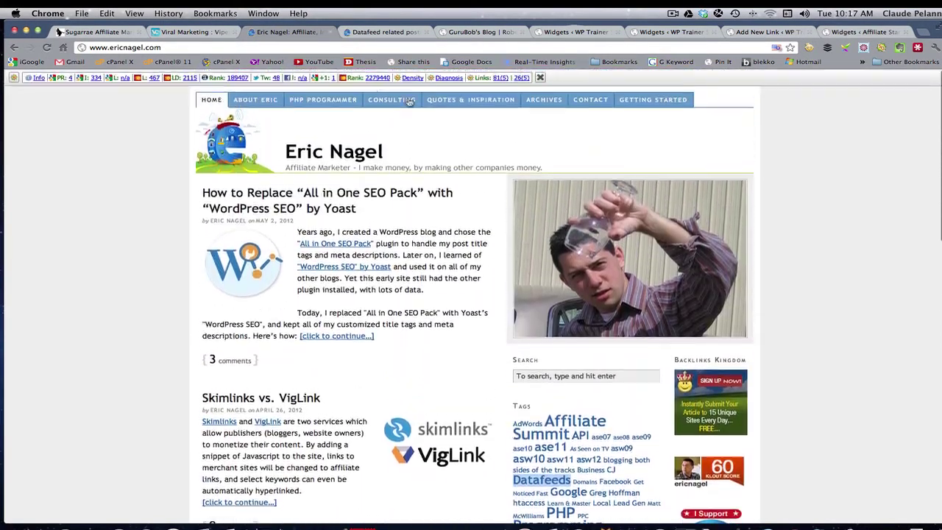
# Scroll through GuruBob's Blog sidebar, footer archives and tag cloud, then return to WP Trainer Widgets.
pyautogui.click(478, 32)
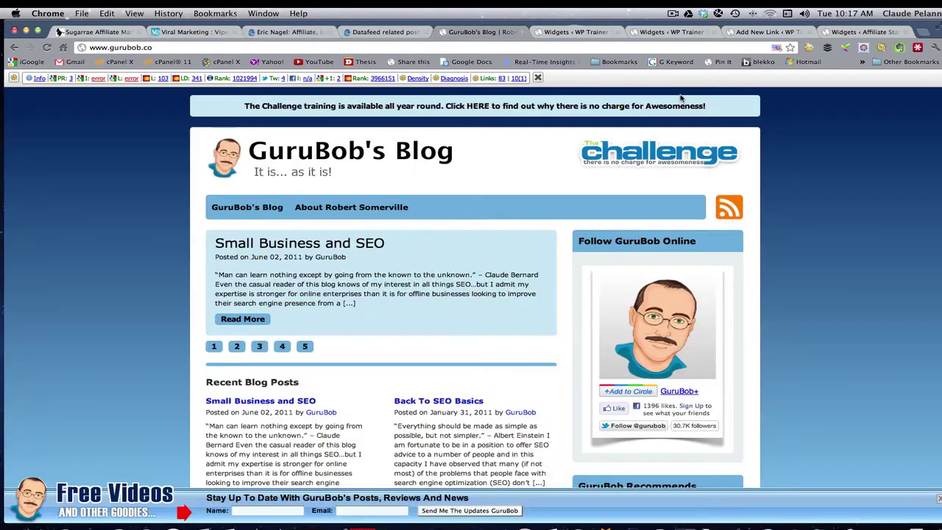
pyautogui.scroll(-3, 888, 198)
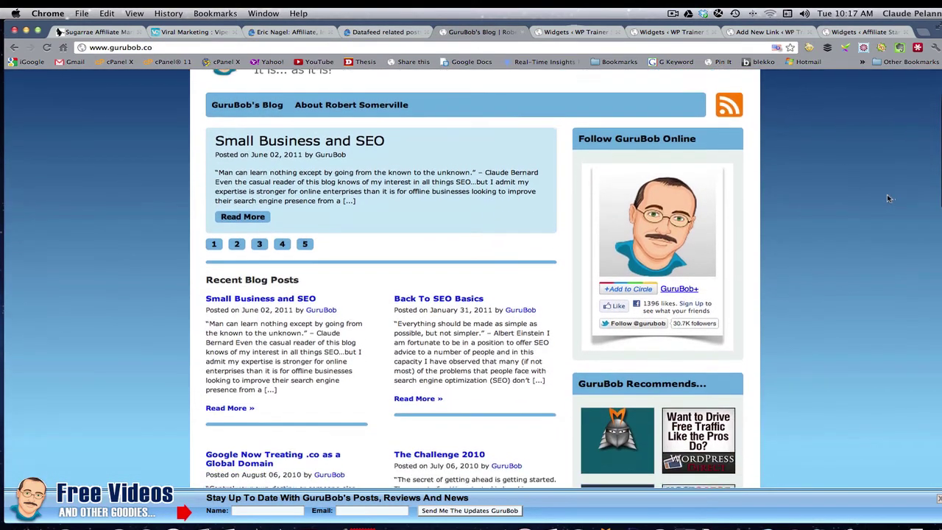
pyautogui.scroll(-4, 864, 194)
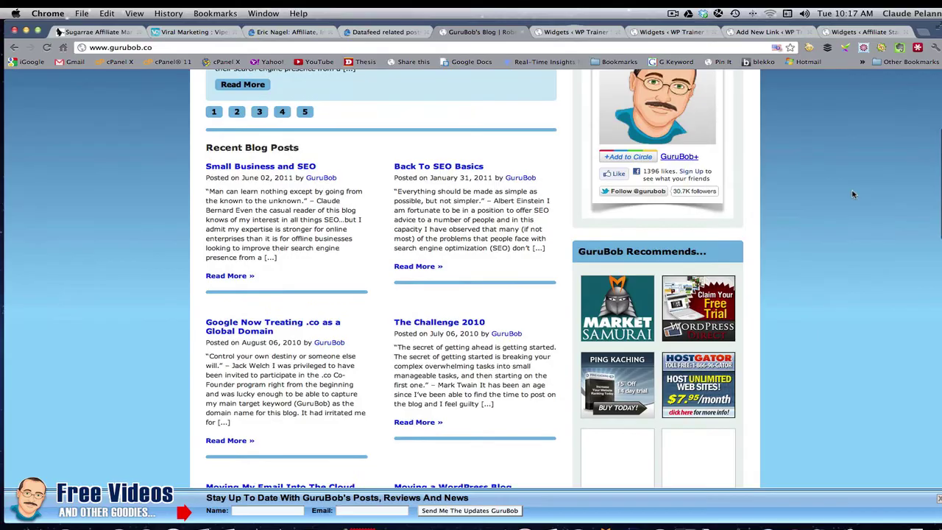
pyautogui.scroll(-12, 853, 194)
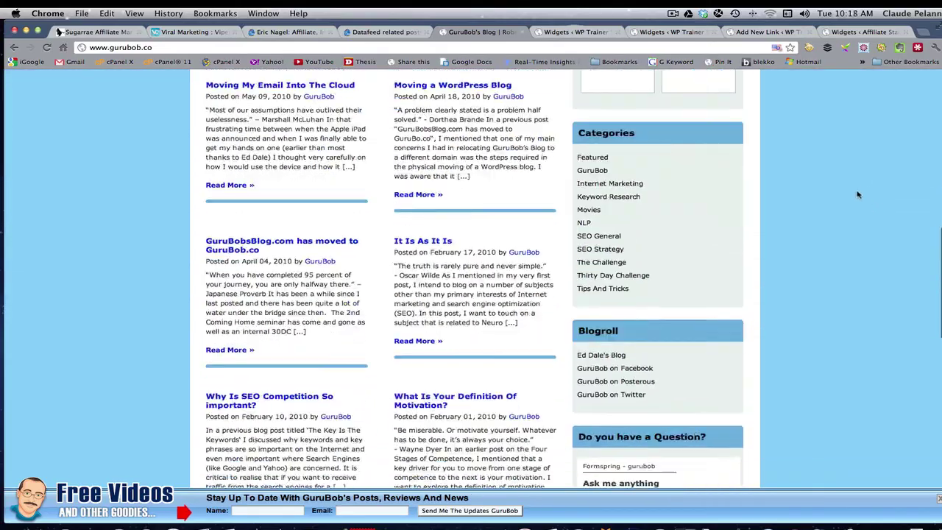
pyautogui.scroll(-1, 857, 194)
pyautogui.scroll(-6, 756, 194)
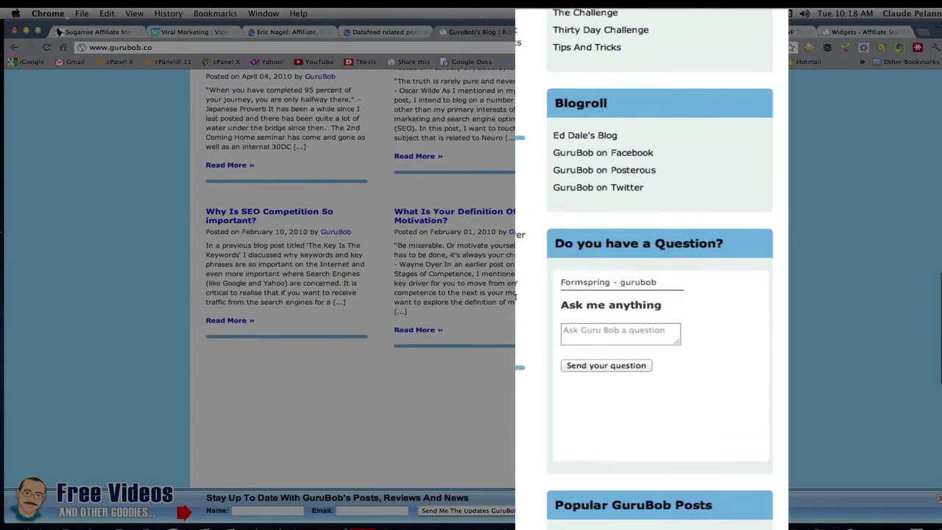
pyautogui.scroll(-5, 742, 284)
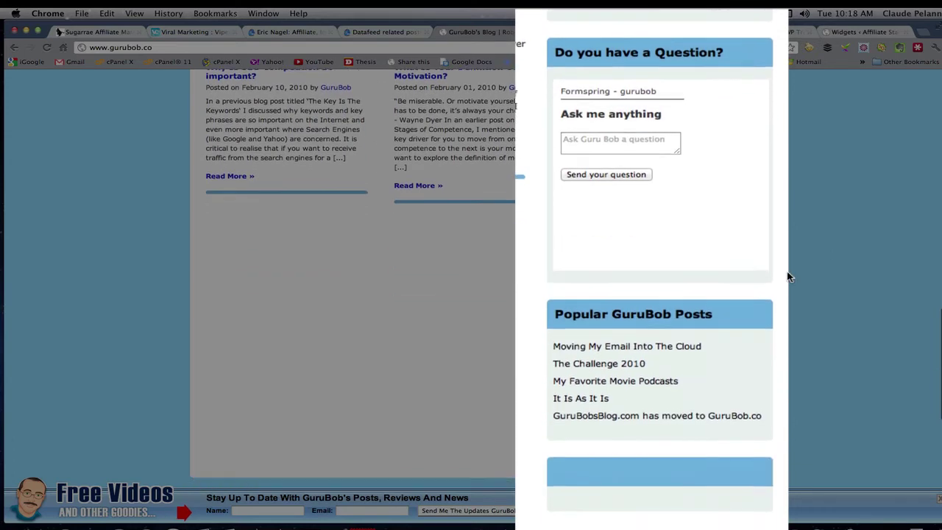
pyautogui.scroll(-8, 805, 274)
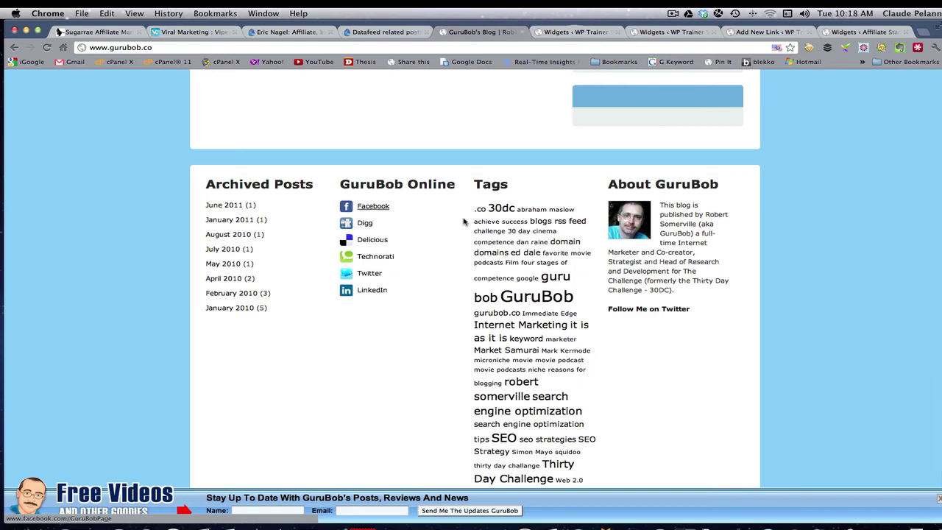
pyautogui.scroll(-1, 515, 403)
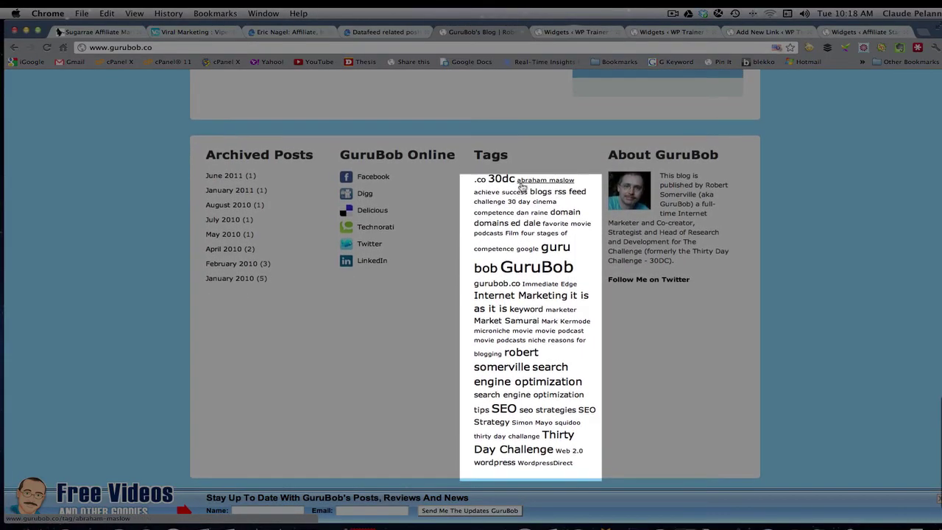
pyautogui.scroll(4, 537, 202)
pyautogui.click(574, 32)
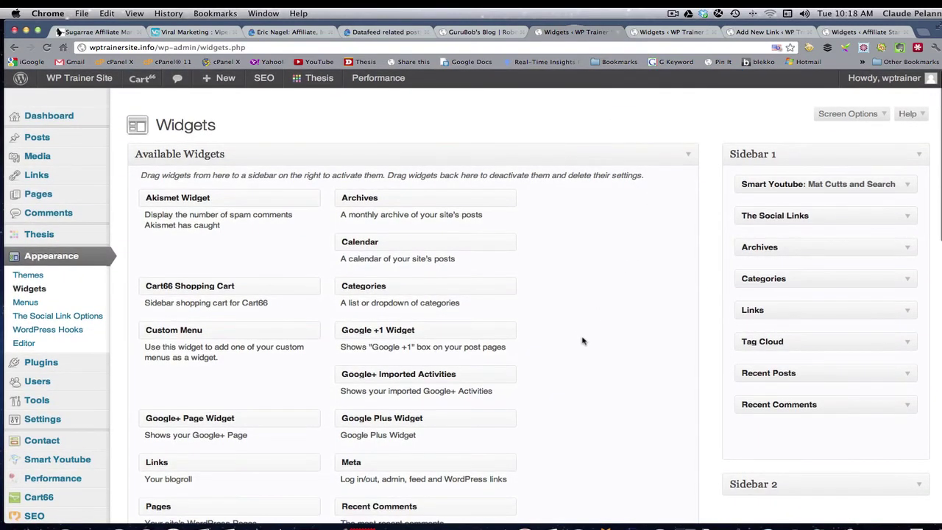
pyautogui.scroll(-3, 585, 337)
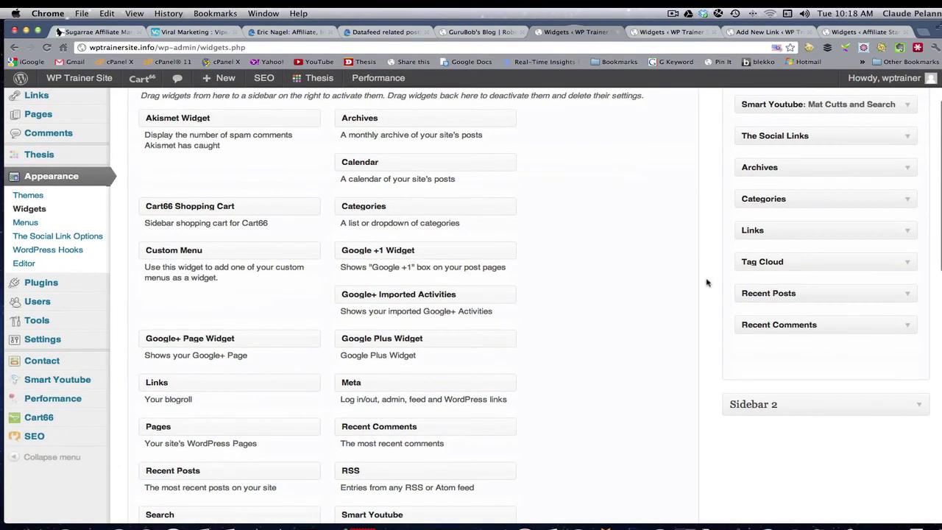
pyautogui.scroll(1, 725, 243)
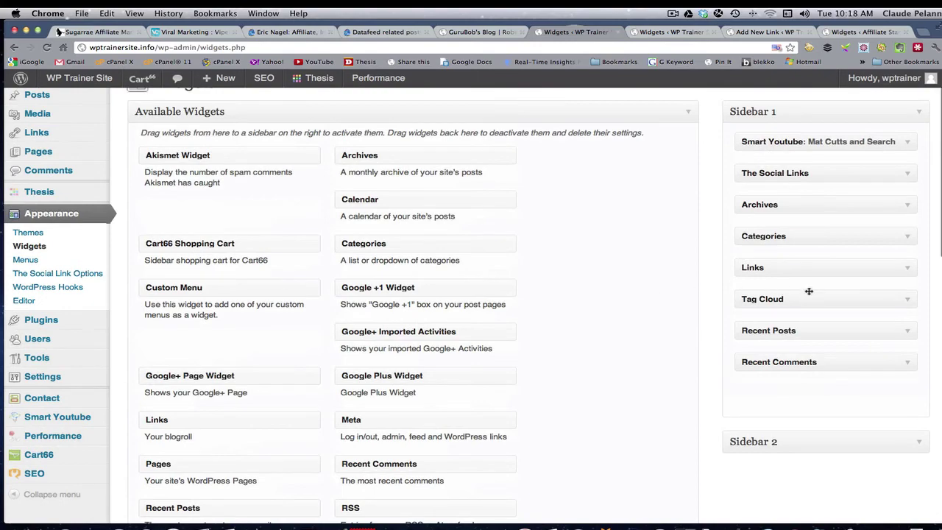
pyautogui.scroll(-8, 809, 291)
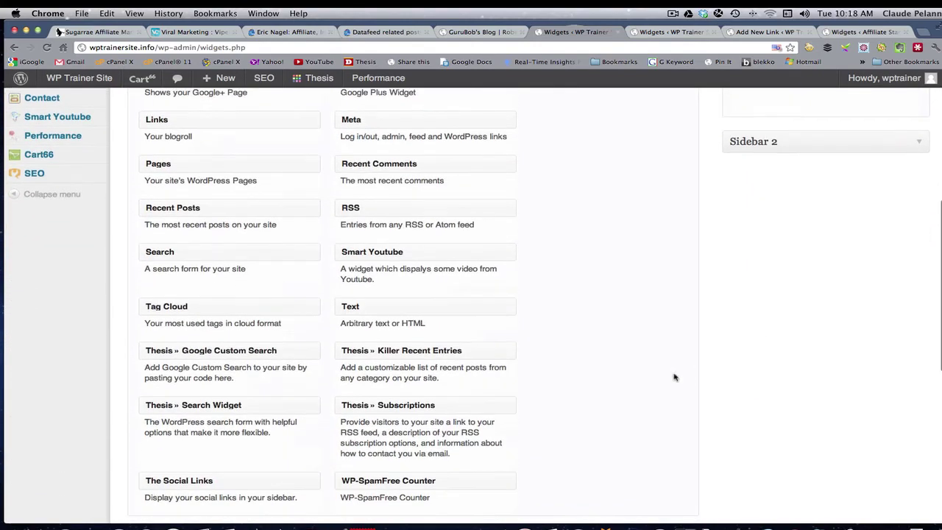
pyautogui.scroll(-1, 735, 377)
pyautogui.scroll(10, 806, 380)
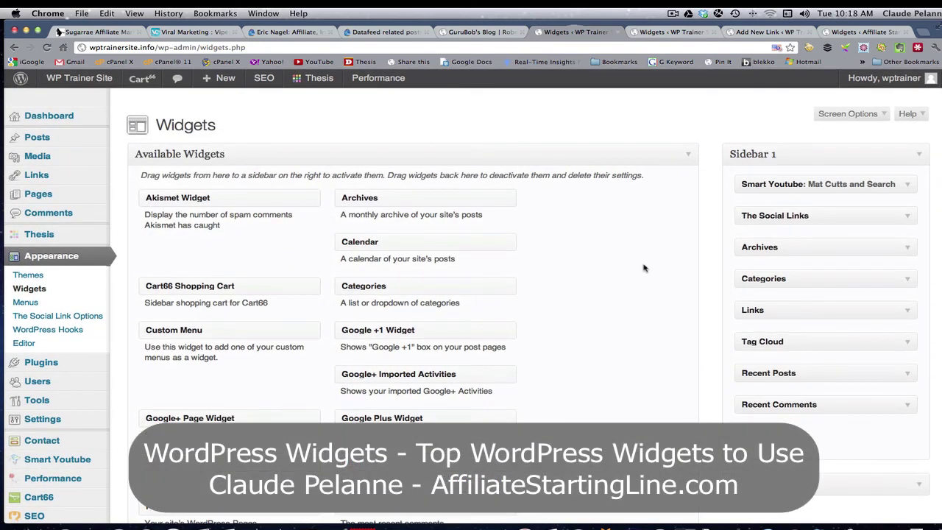
pyautogui.moveTo(403, 198); pyautogui.dragTo(431, 198)
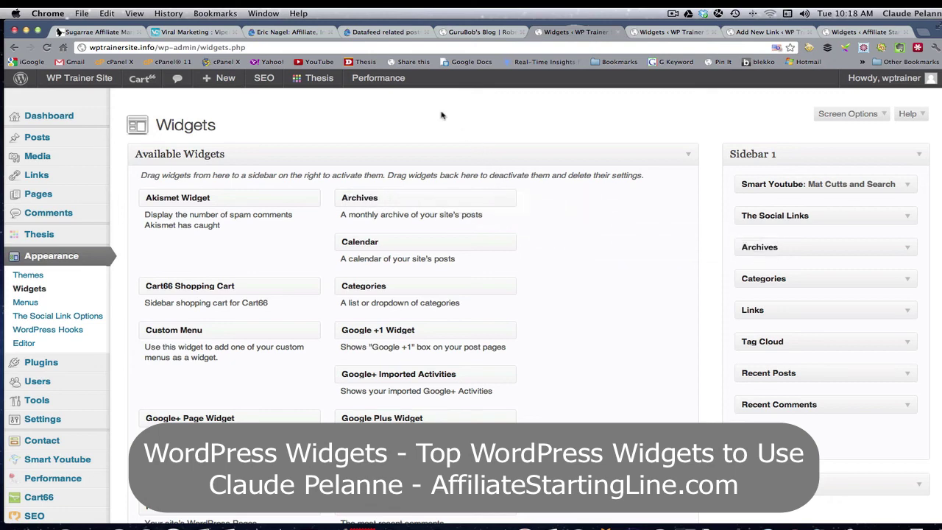